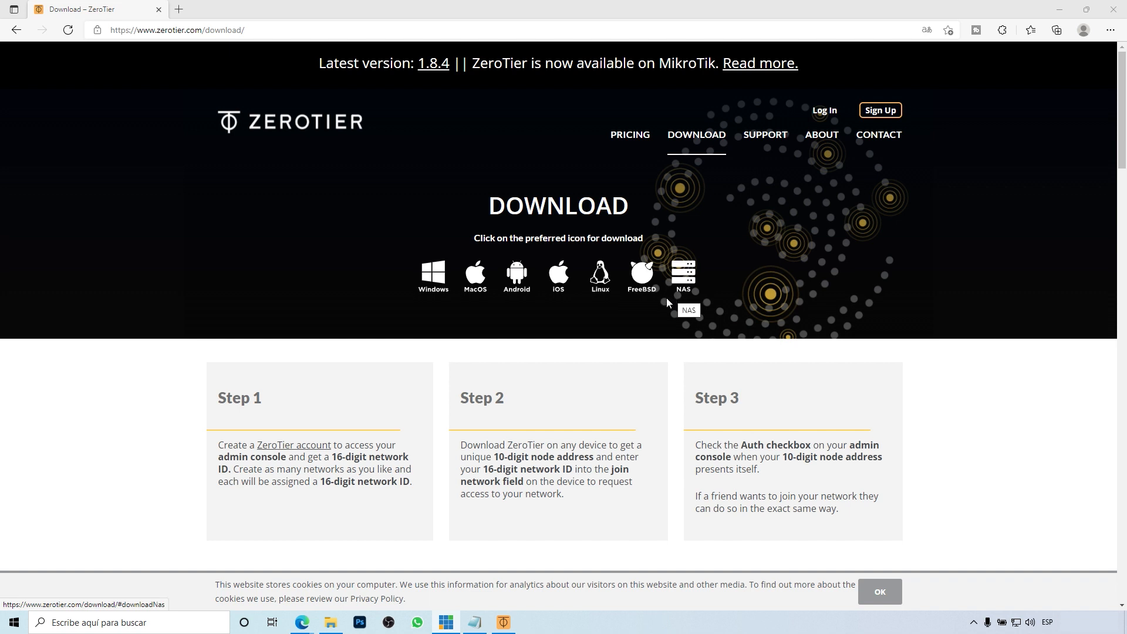
Step: Download the ZeroTier One.msi Windows installer, then drop the sign-up form and reach the Log In page
click(434, 281)
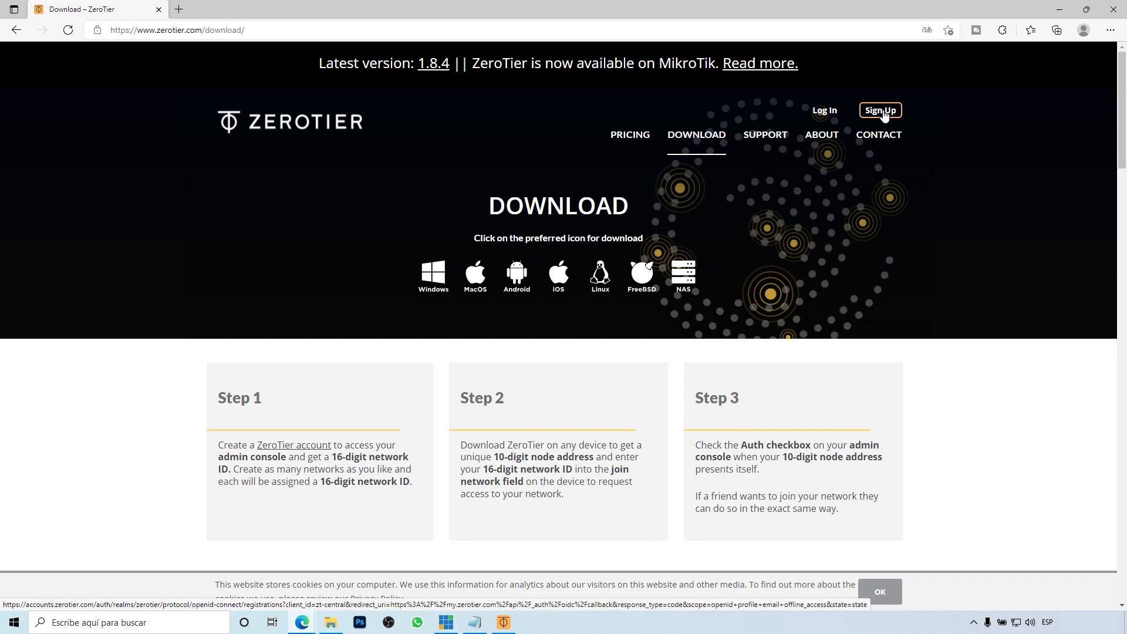
click(883, 114)
click(422, 359)
click(686, 425)
click(424, 408)
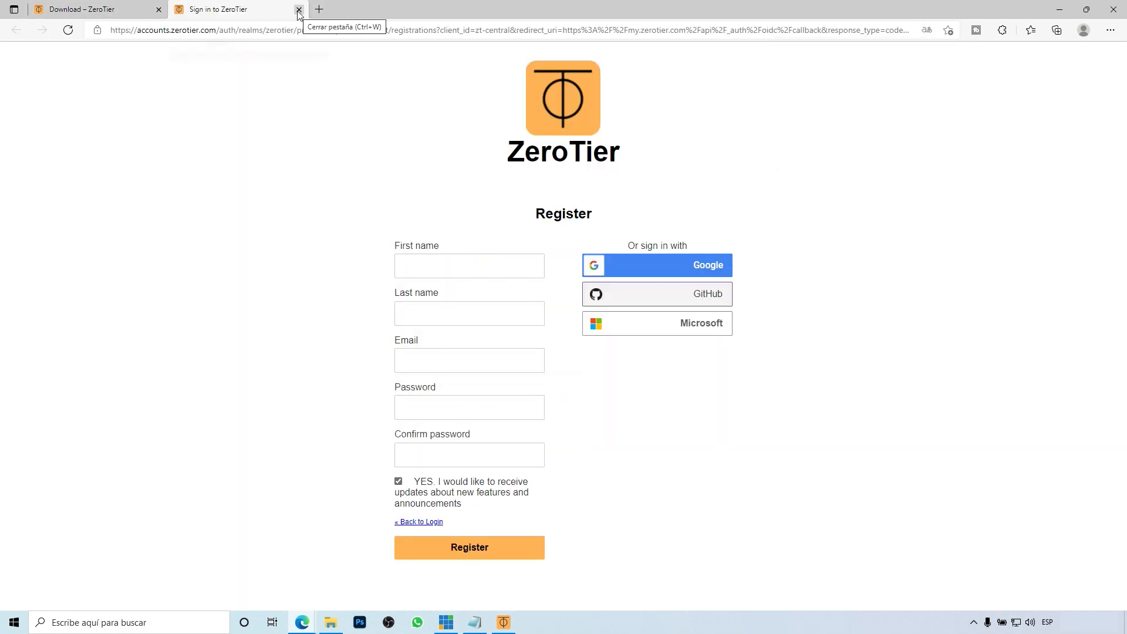
click(299, 10)
click(828, 112)
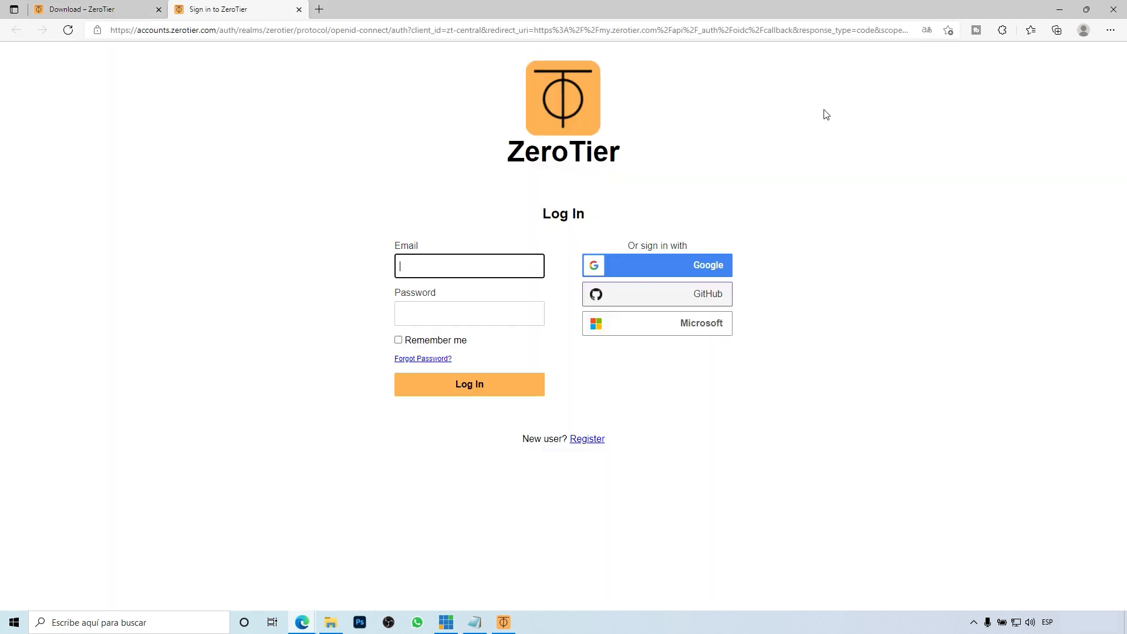
Step: Log in with the saved account email and create a new network, crazy_suess
click(430, 309)
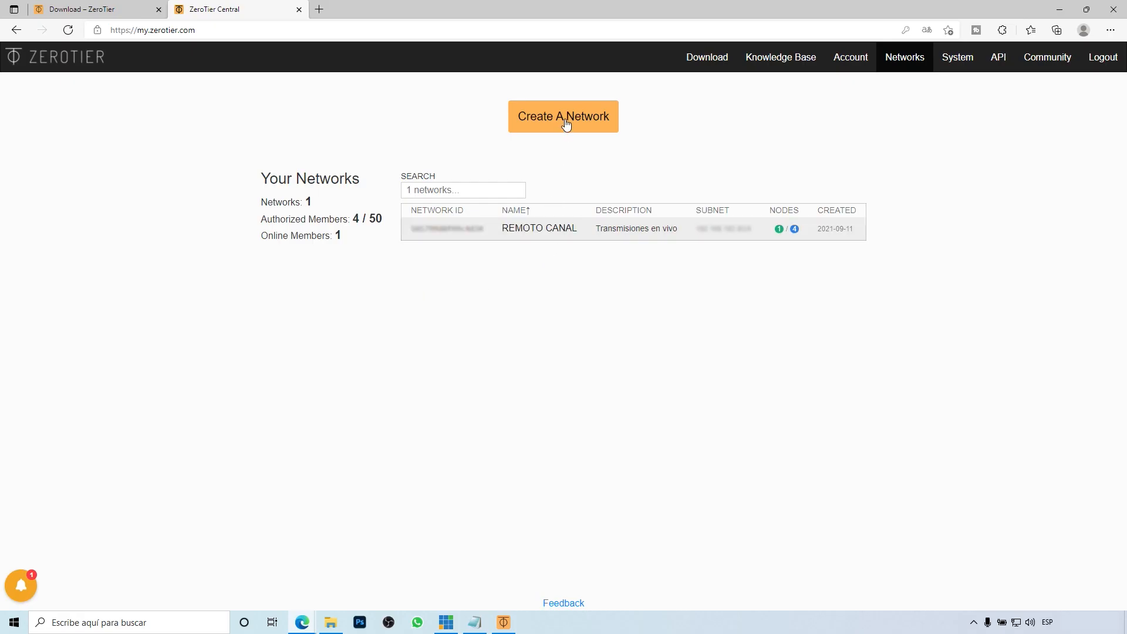
click(565, 123)
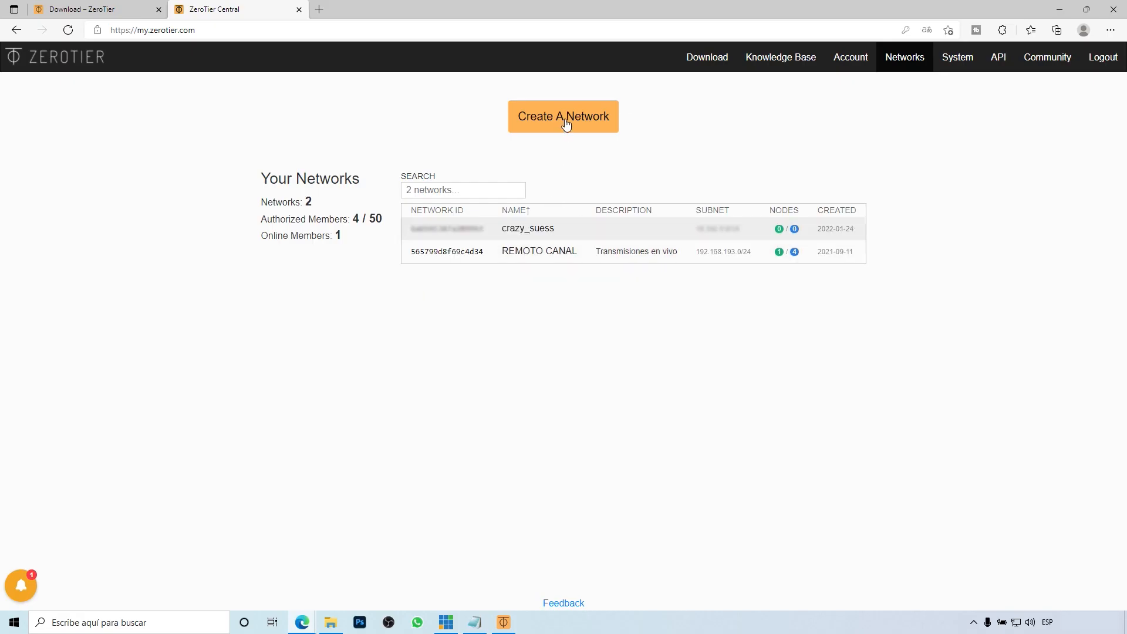
Step: Rename network crazy_suess to DEMO REMOTO with the description 'Demo remoto'
click(526, 230)
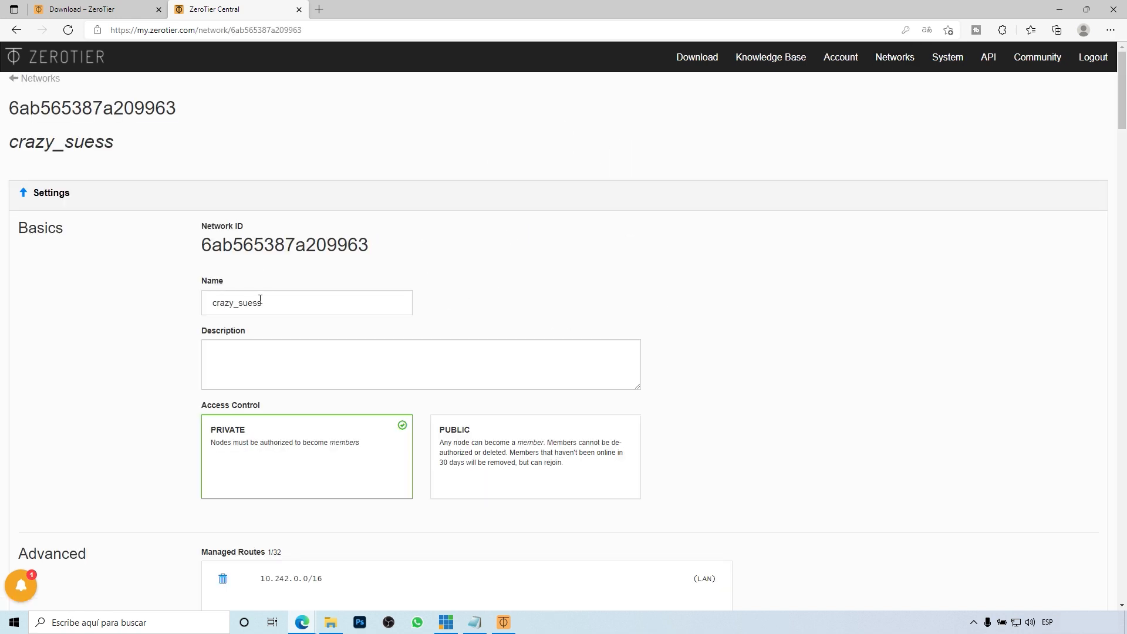
text(de)
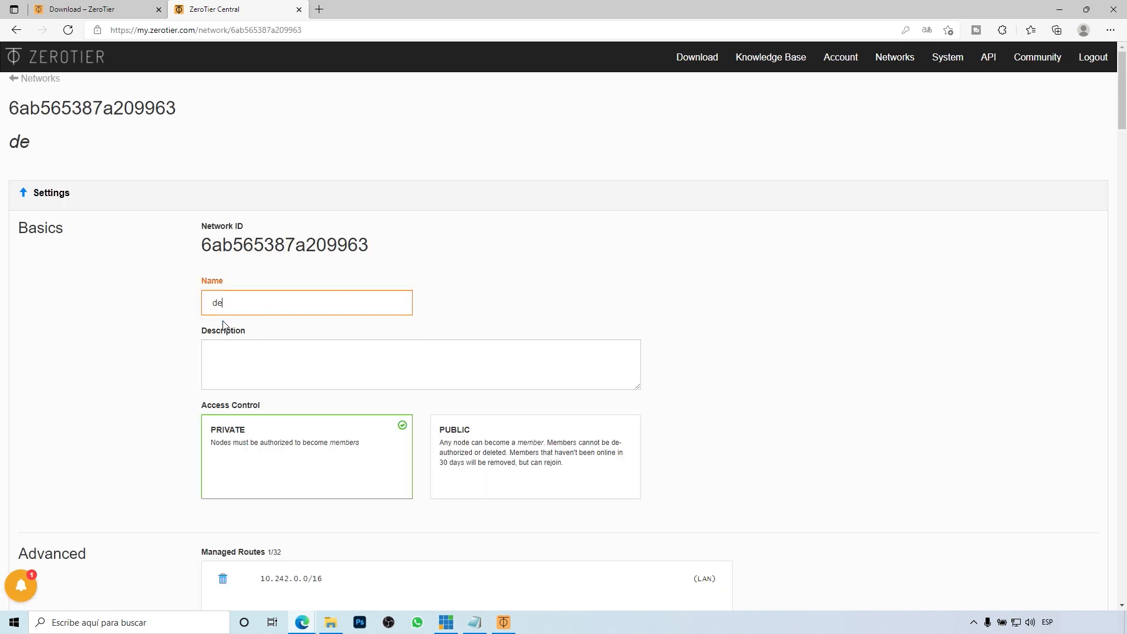
key(BackSpace)
key(BackSpace)
text(DEMO REMOTO)
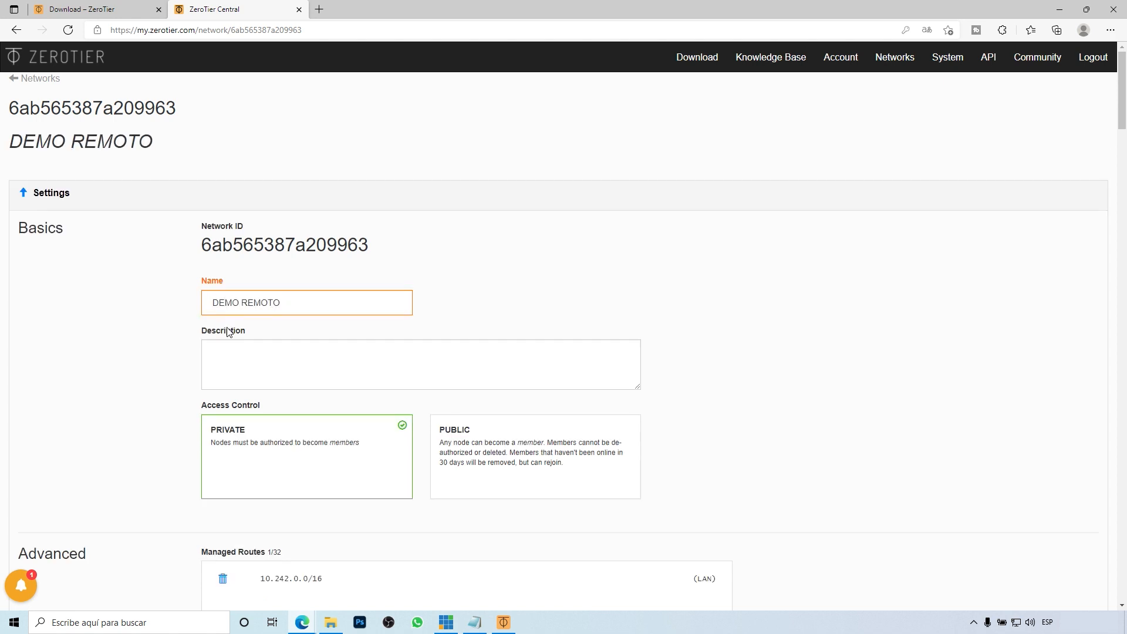
click(249, 358)
text(Demo remoto)
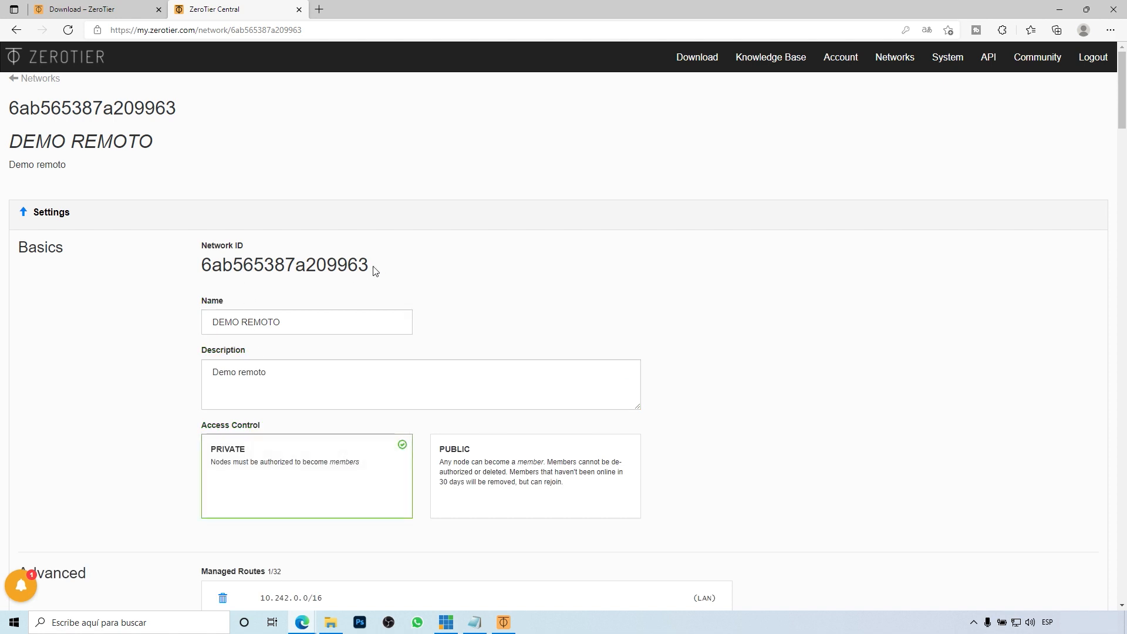
Step: Copy the DEMO REMOTO network ID to the clipboard
right_click(228, 266)
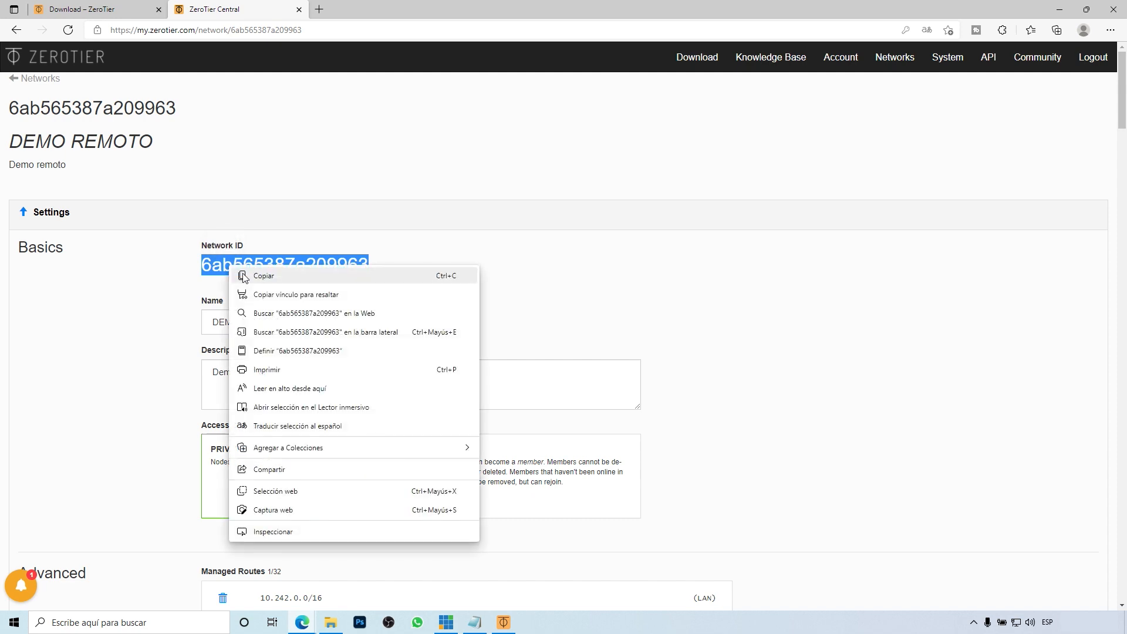
click(287, 271)
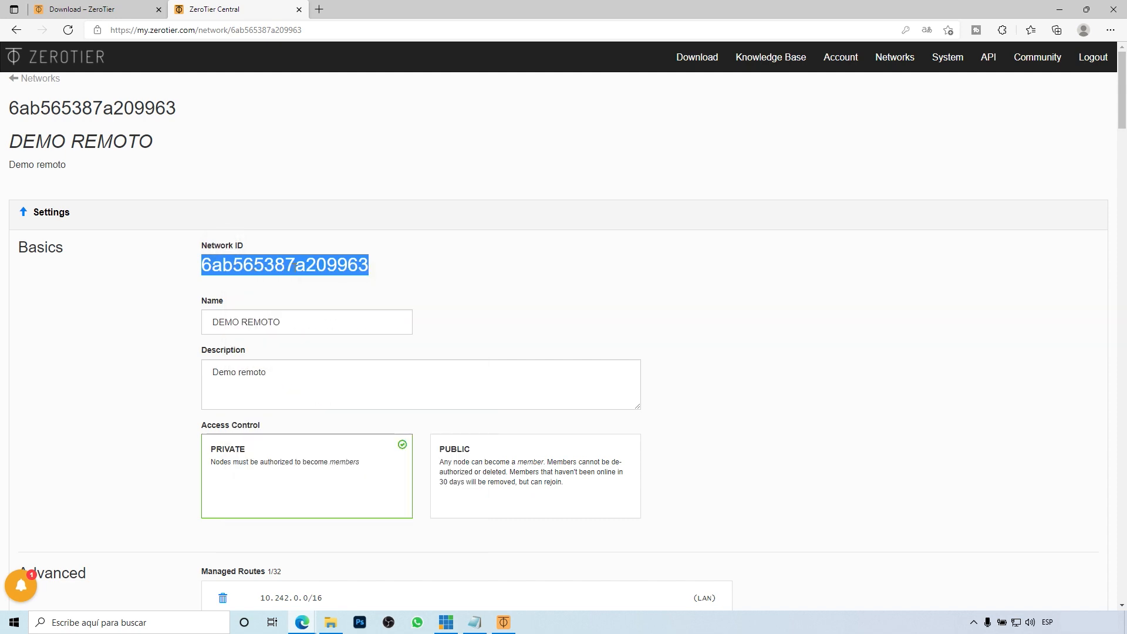
scroll(873, 396, down, 14)
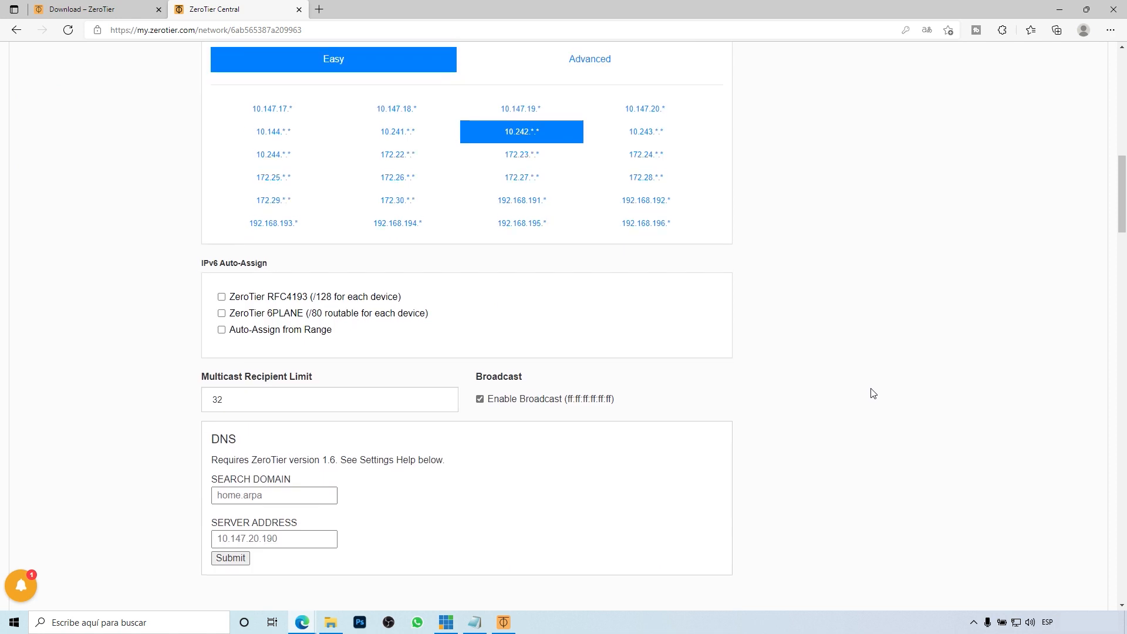
scroll(873, 393, up, 1)
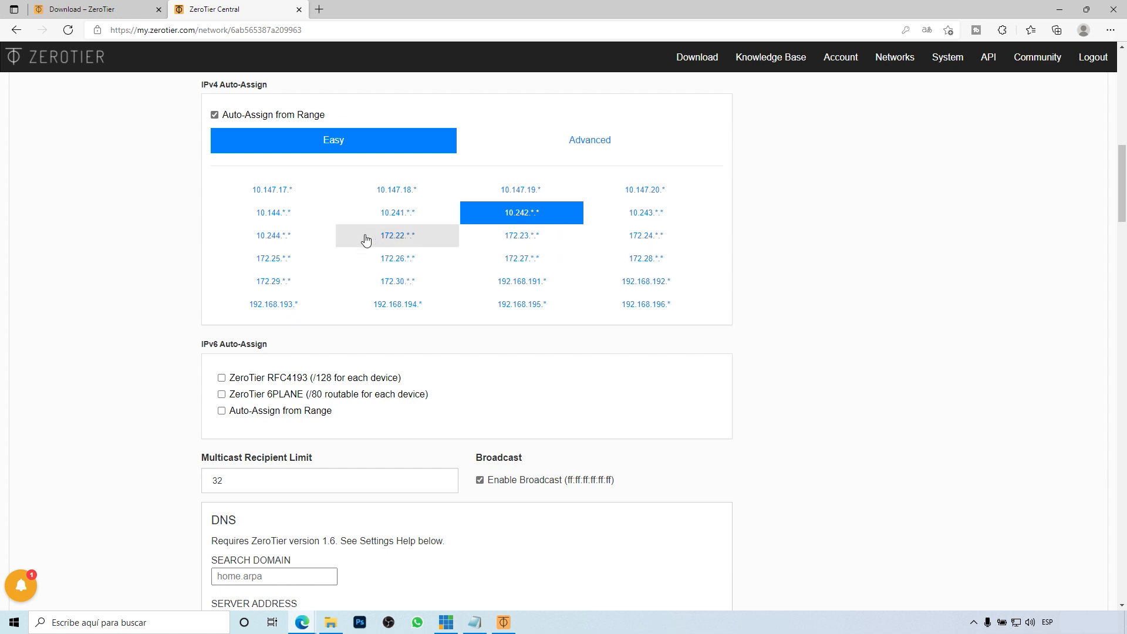
scroll(721, 277, up, 2)
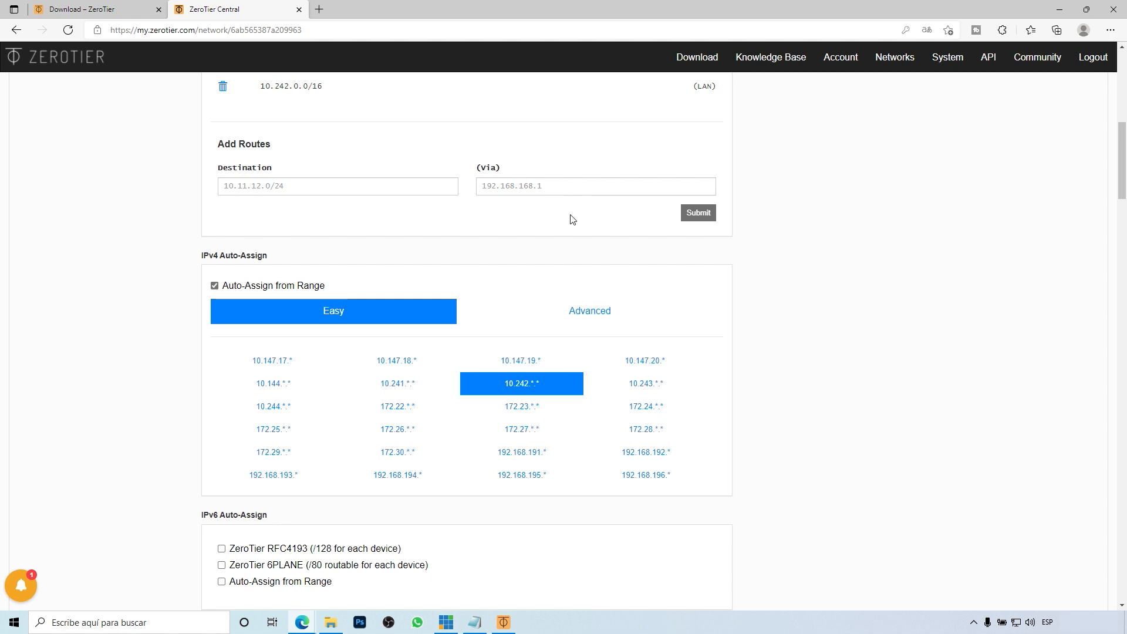
Step: Switch IPv4 auto-assign to the 192.168.192.* range
click(658, 459)
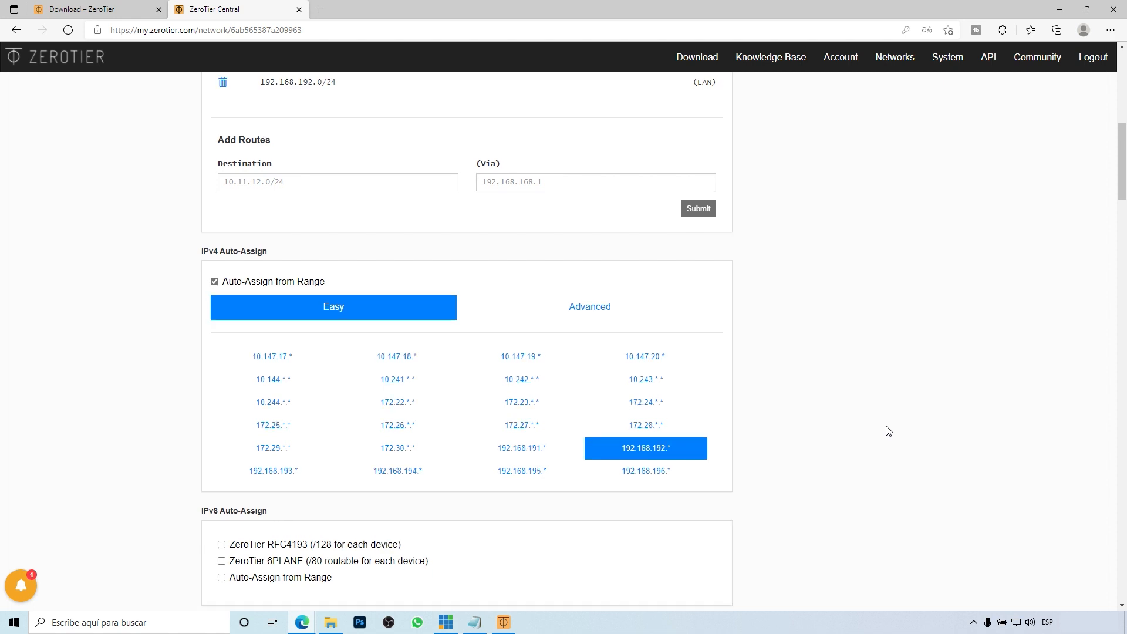
scroll(885, 428, down, 3)
click(83, 622)
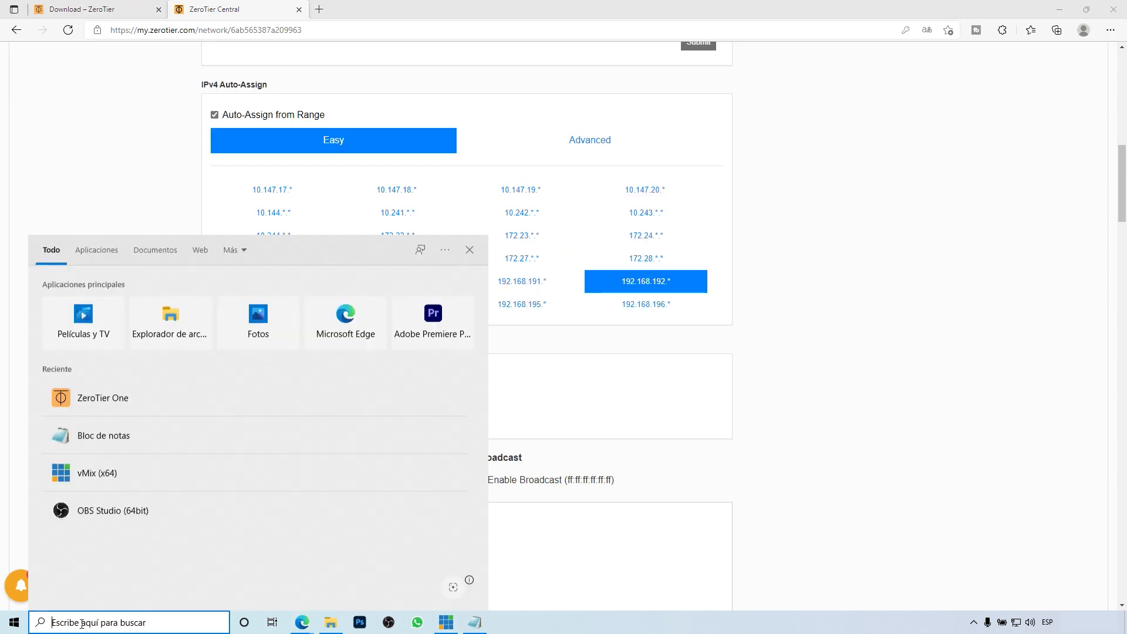
Step: Launch ZeroTier One on the PC and paste the network ID into Join Network
click(106, 402)
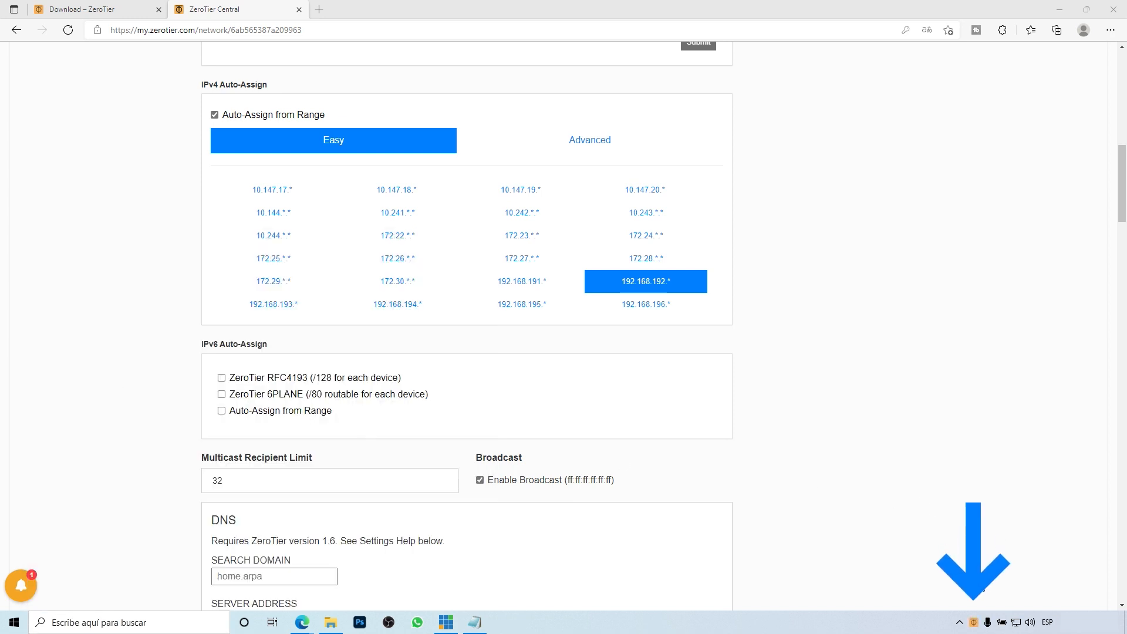
click(973, 623)
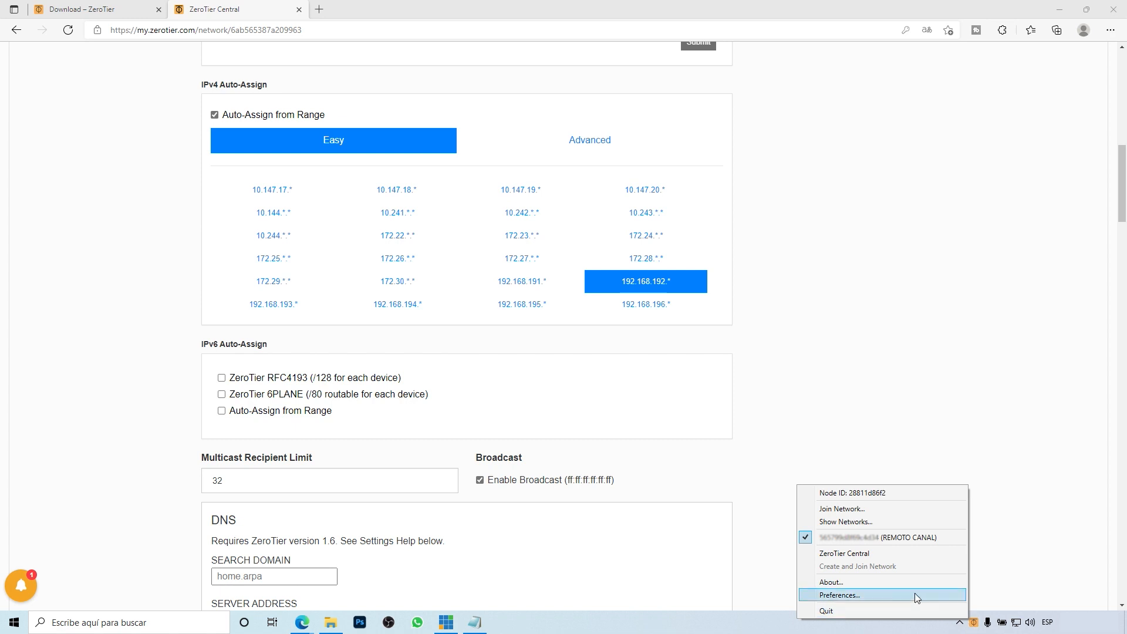
click(841, 509)
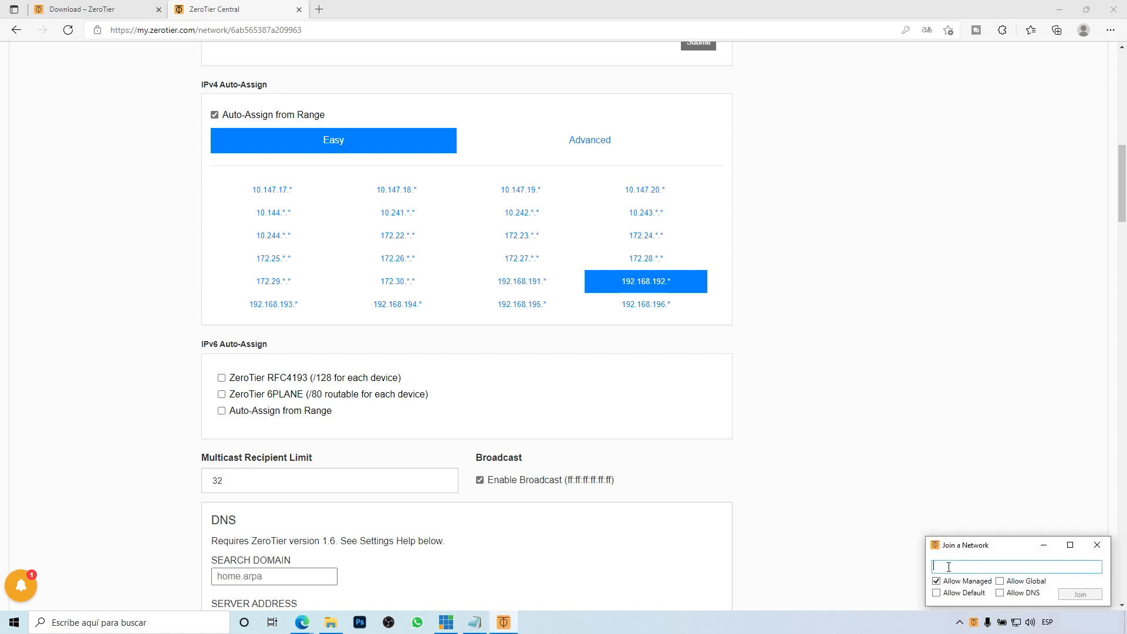
key(ctrl+v)
Step: Join with Default, DNS and Global allowed, and permit Windows network discovery
click(939, 593)
click(1000, 593)
click(1000, 581)
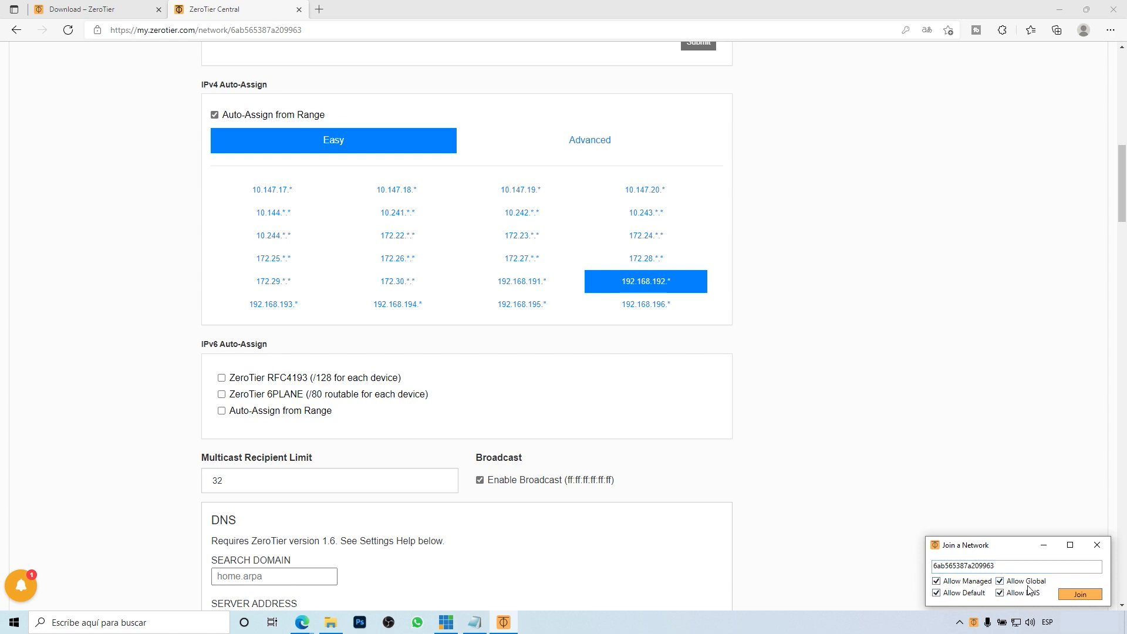
click(1077, 594)
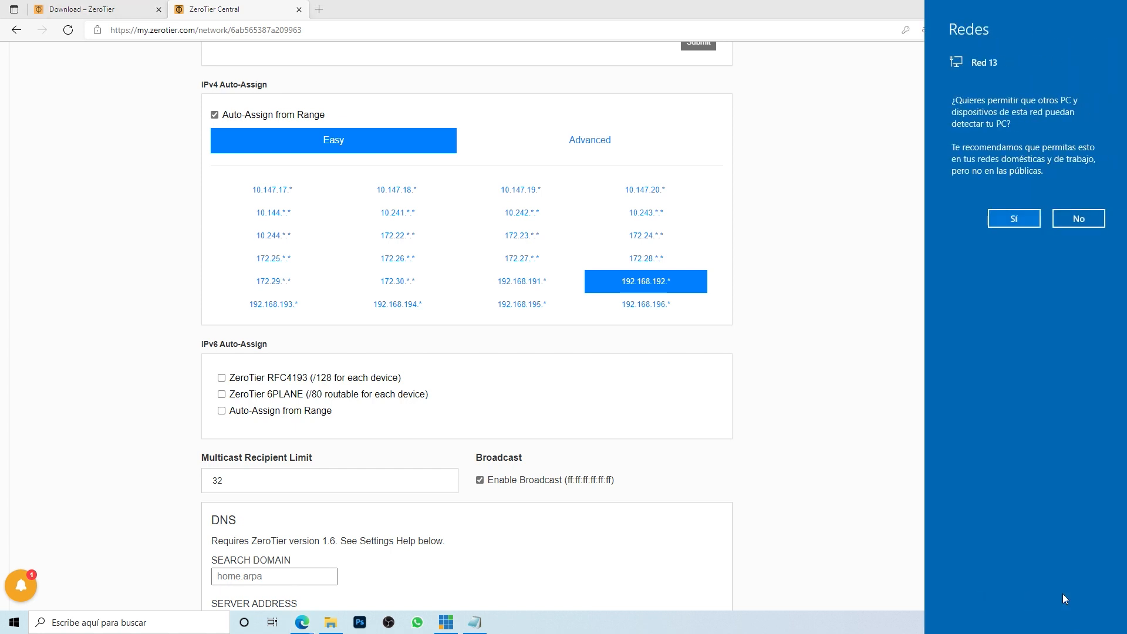
click(1006, 223)
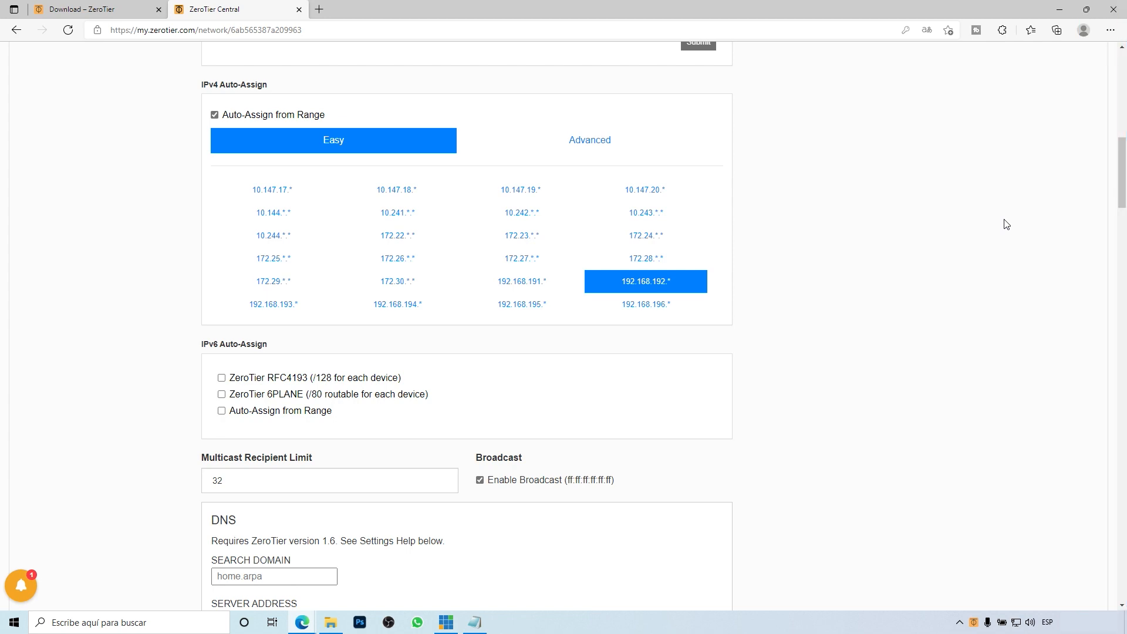
Step: Name the new PC member PC MASTER and authorize it on DEMO REMOTO
click(68, 30)
scroll(815, 428, down, 15)
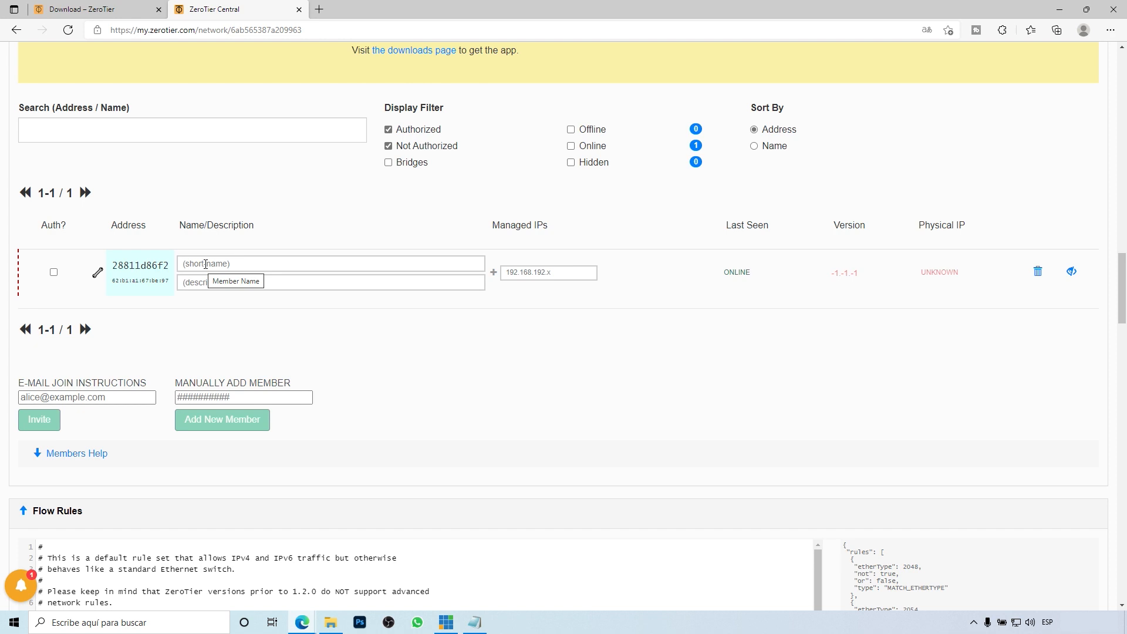
text(P)
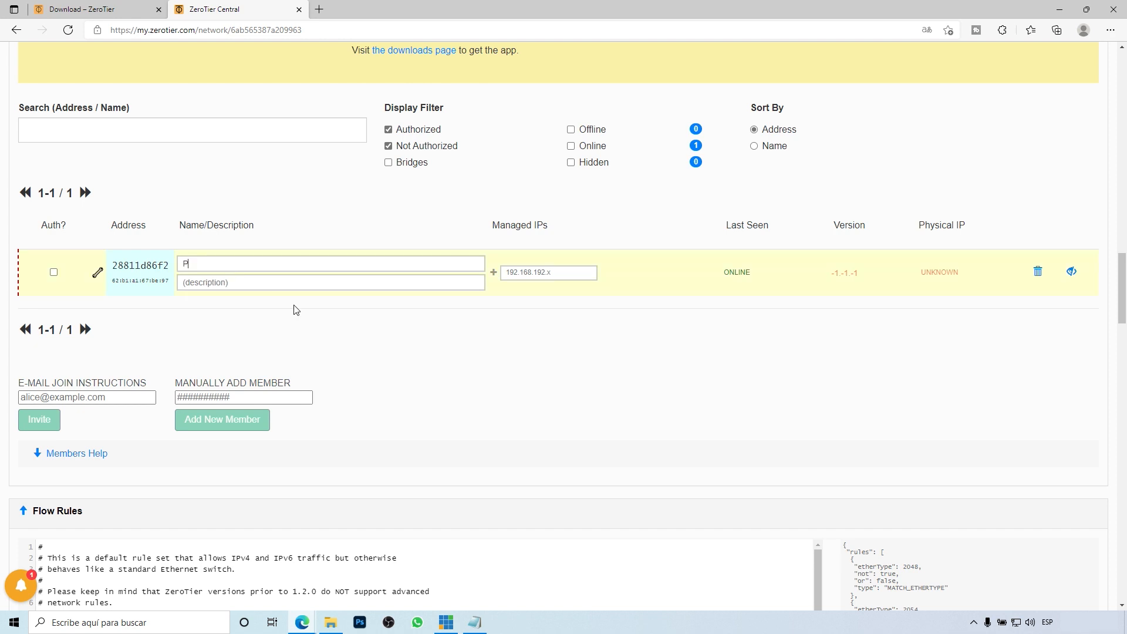
text(C MASTER)
click(54, 274)
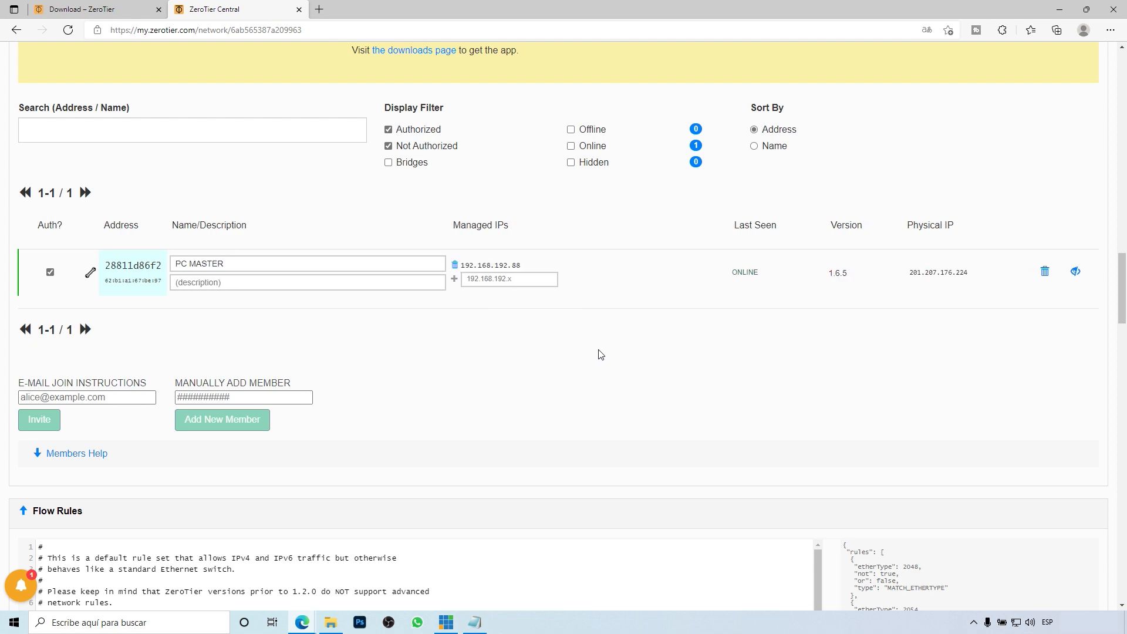
drag(1119, 290, 1120, 71)
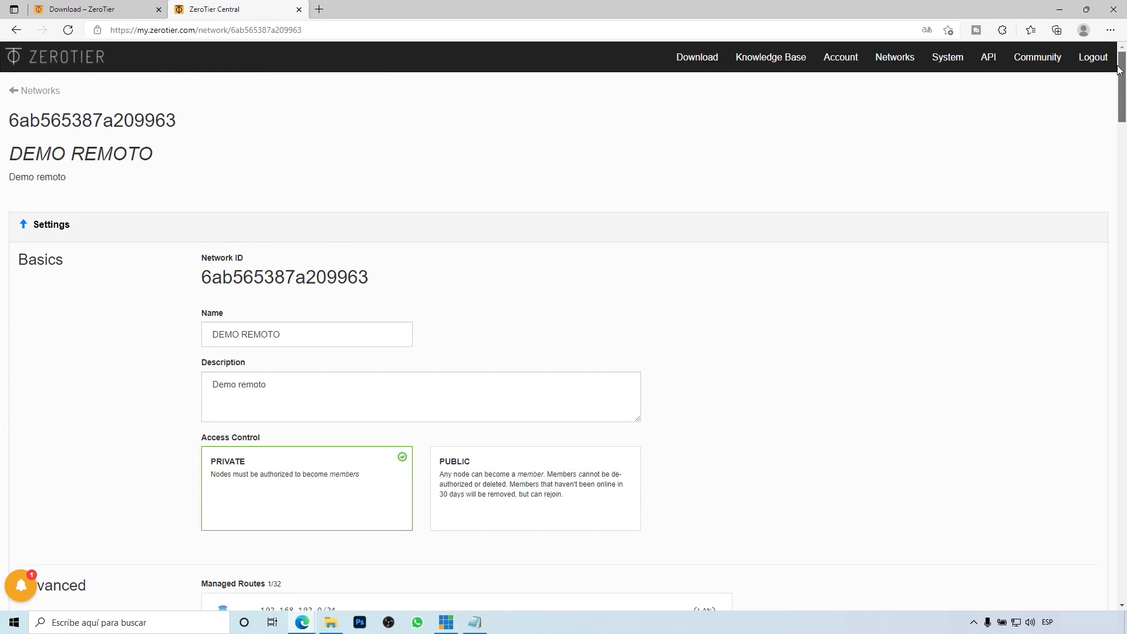
click(37, 93)
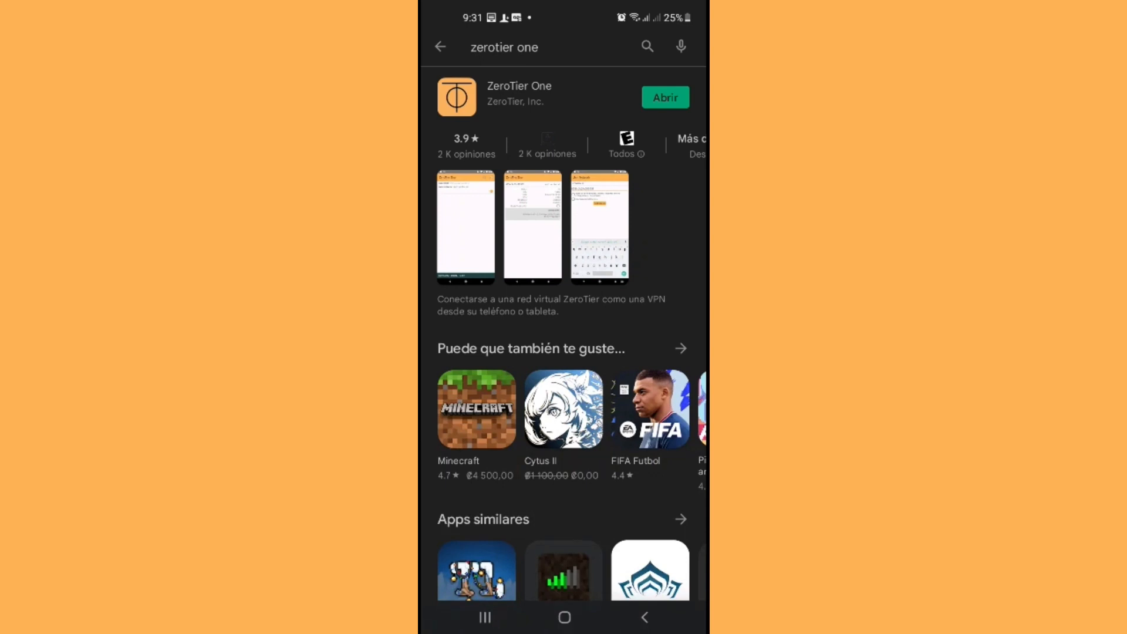
click(666, 97)
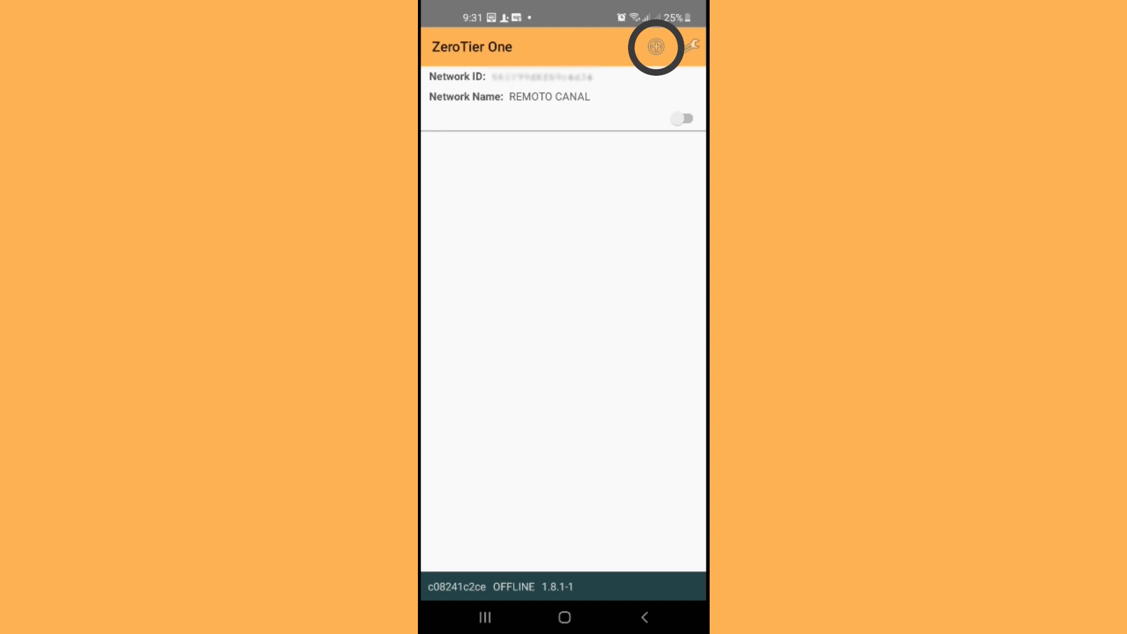
click(656, 46)
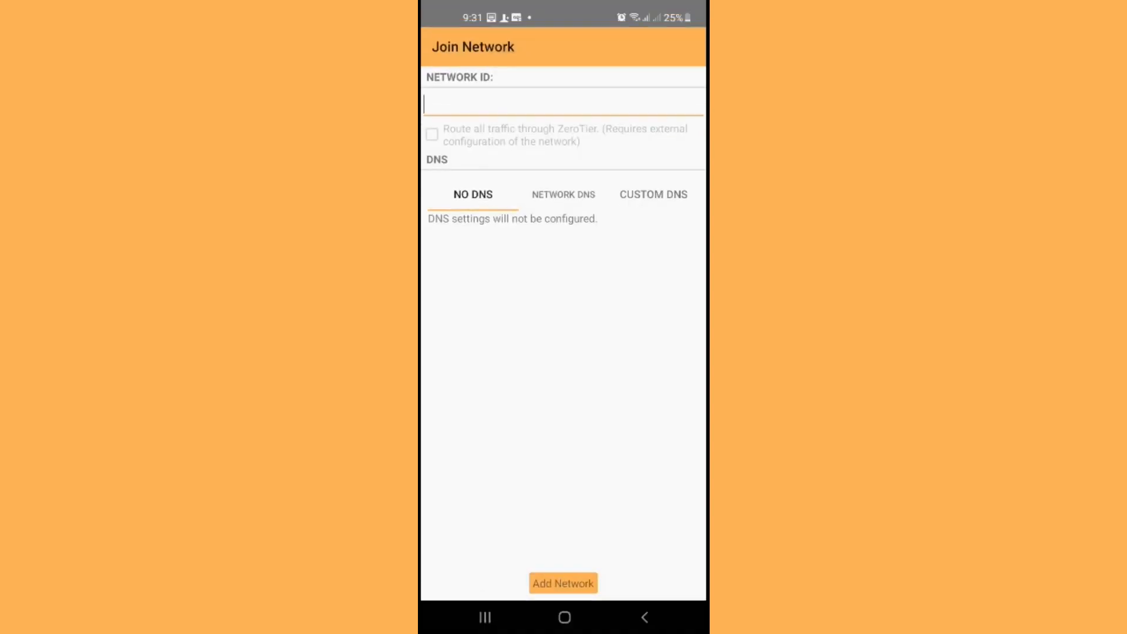
text(6ab565387a209963)
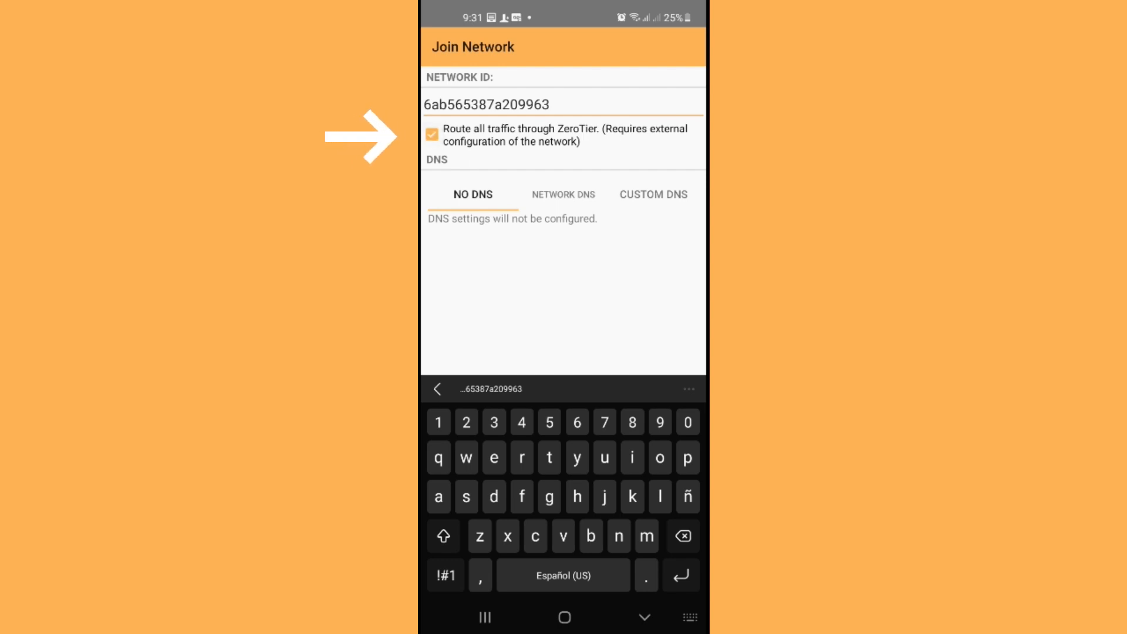
click(644, 618)
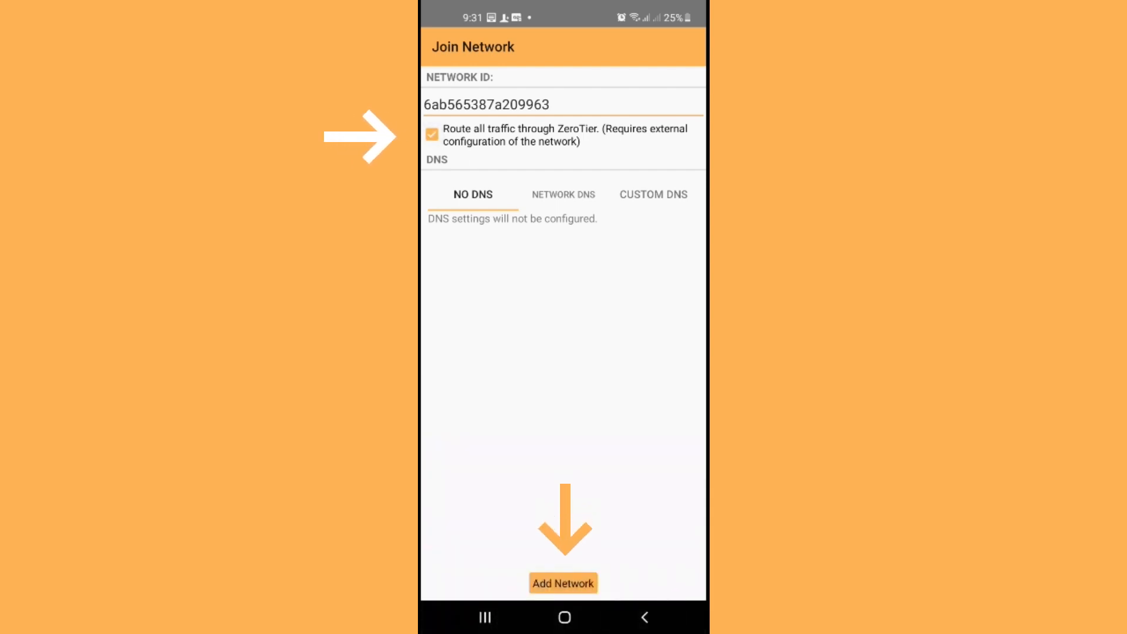
Step: Add the network with all traffic routed through ZeroTier and switch it on
click(563, 583)
click(685, 185)
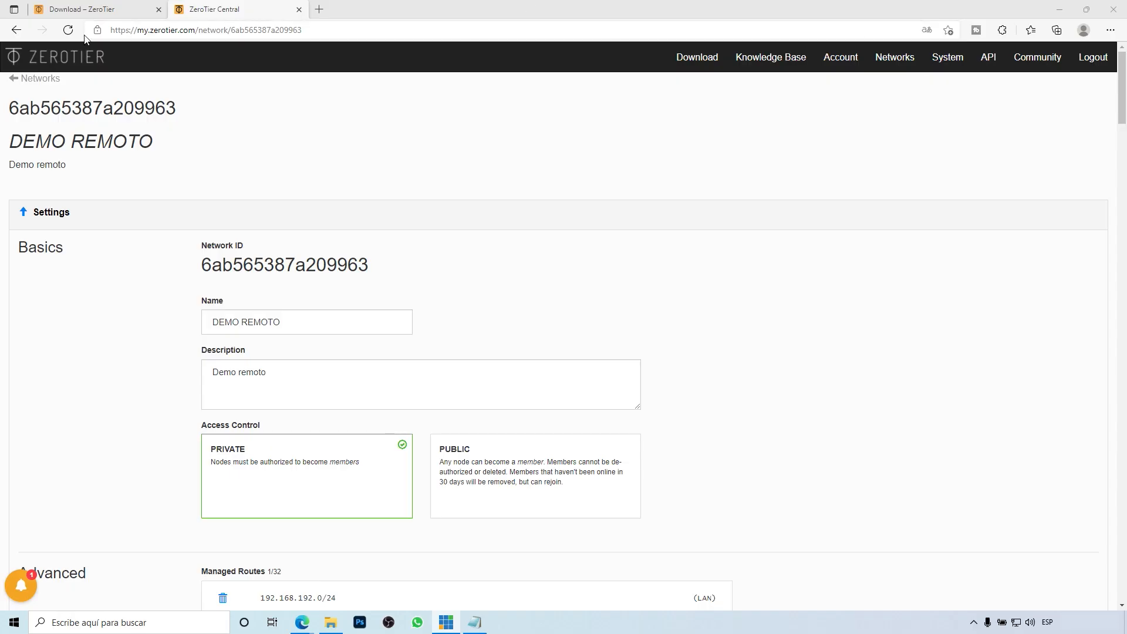
click(68, 30)
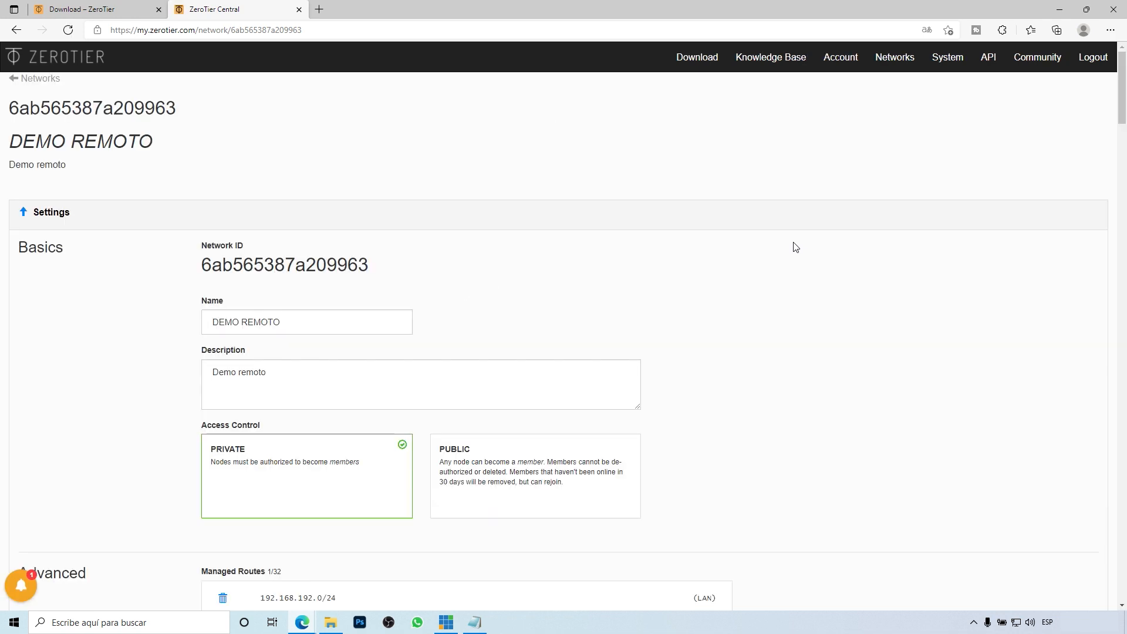
Step: Label member c08241c2ce as TELEFONO and tick its Auth? box
scroll(909, 337, down, 7)
scroll(909, 337, down, 18)
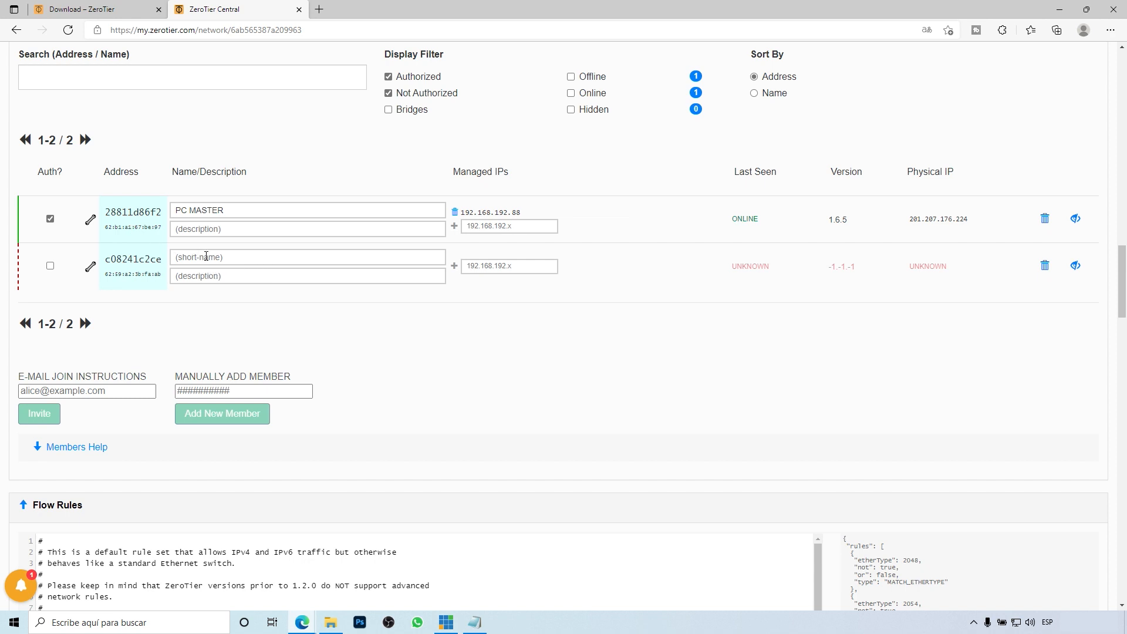
text(TELEFONO)
click(50, 265)
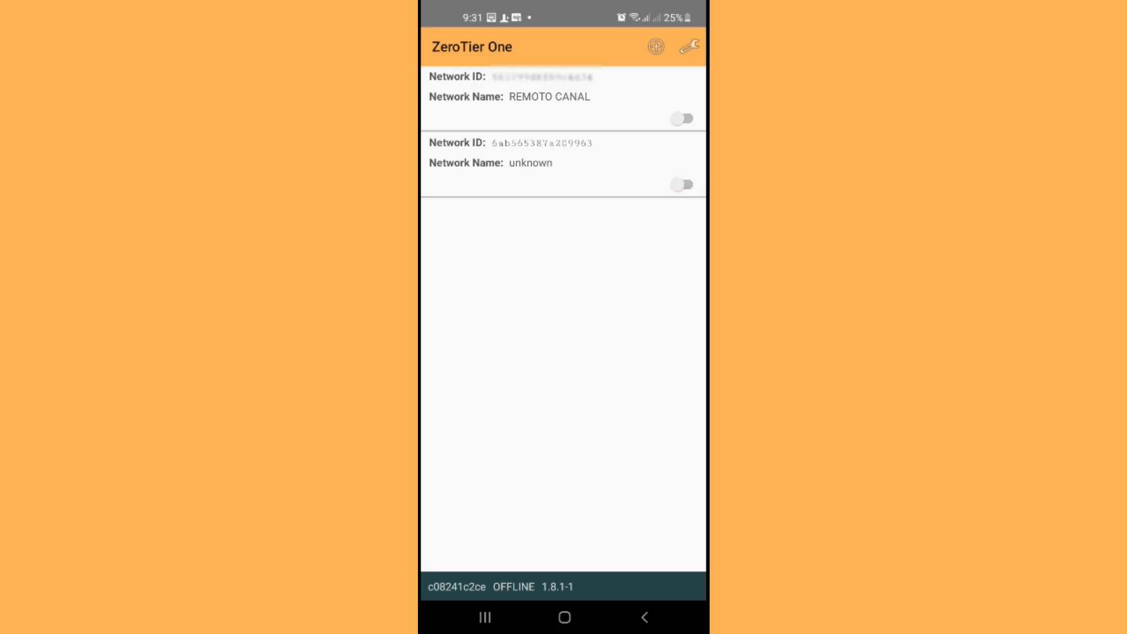
Step: Turn on DEMO REMOTO on the phone and confirm status OK with IP 192.168.192.77/24
click(684, 185)
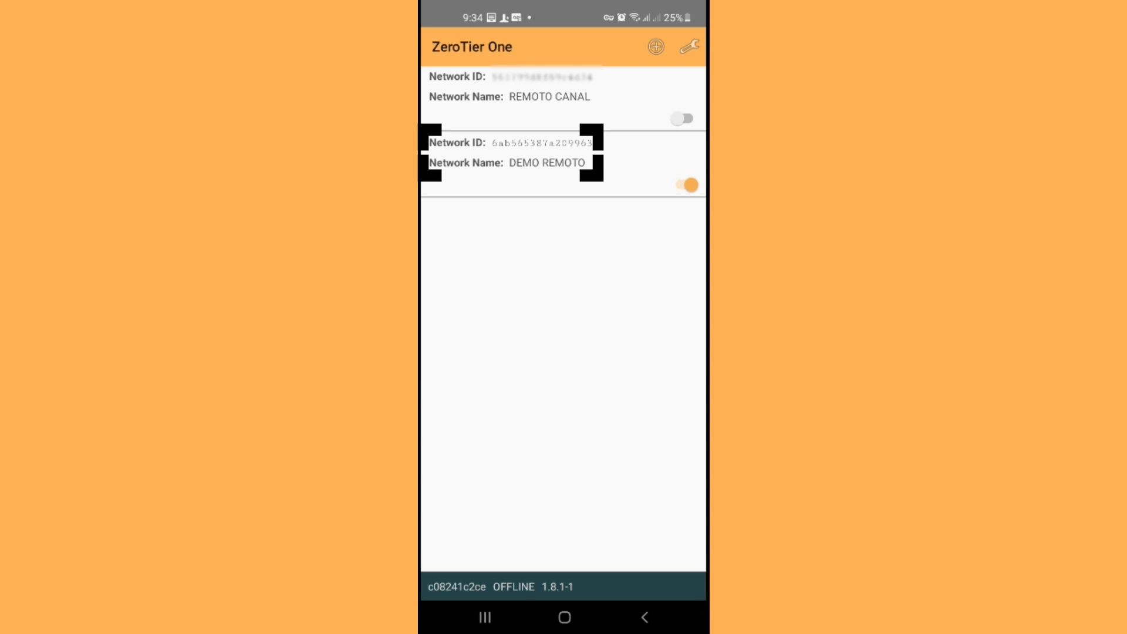
click(547, 163)
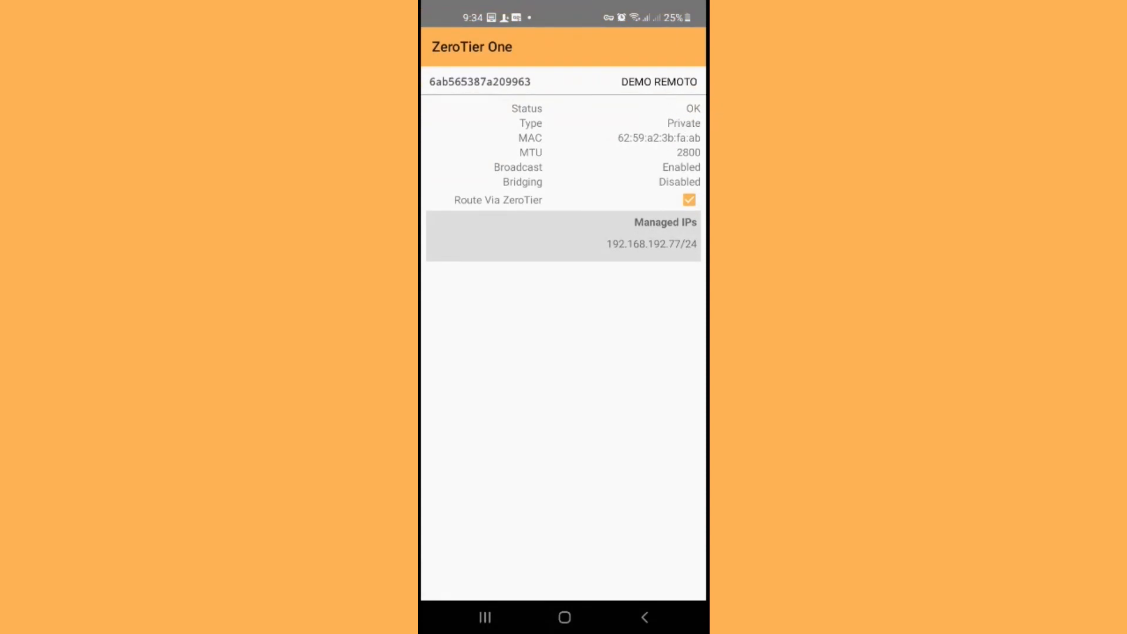
click(974, 622)
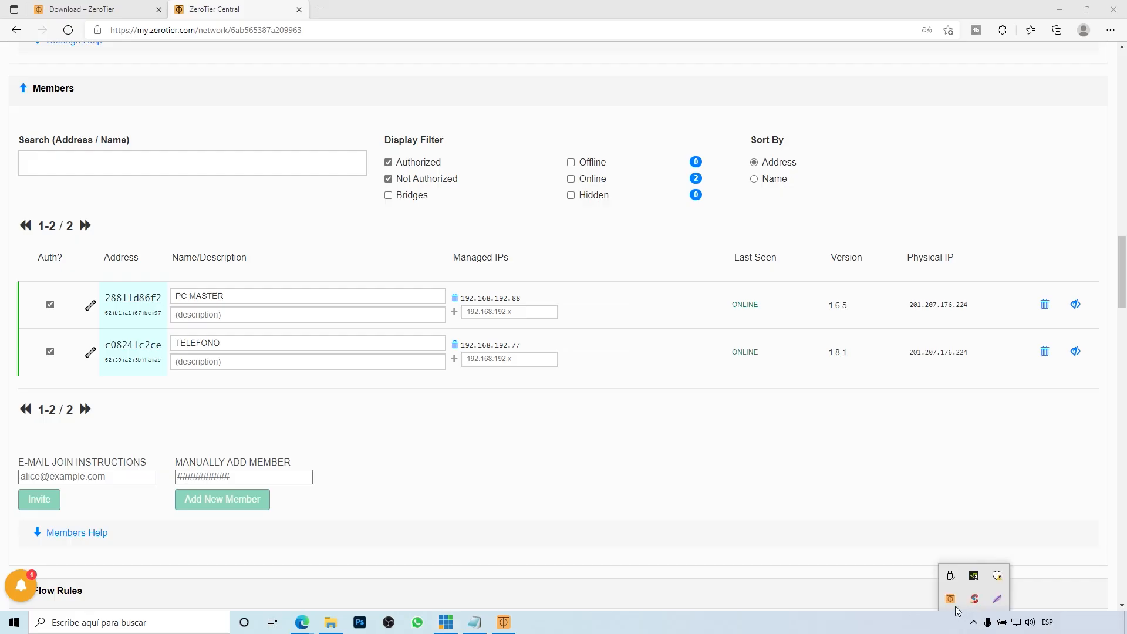
click(950, 600)
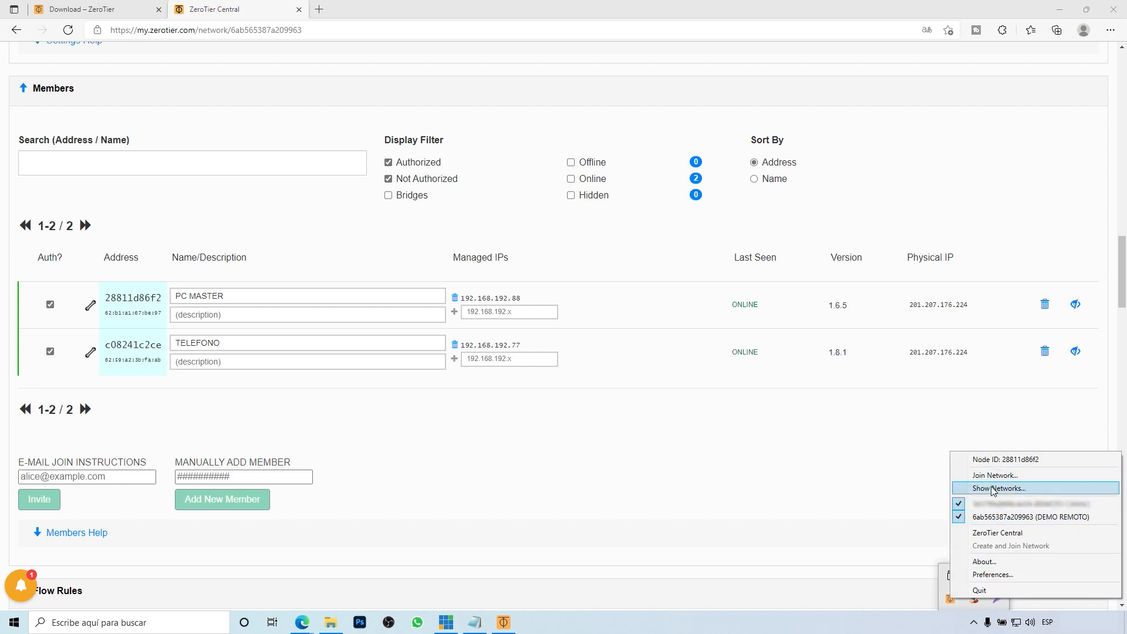
Step: Show the PC's joined ZeroTier networks to check its DEMO REMOTO connection details
click(1032, 493)
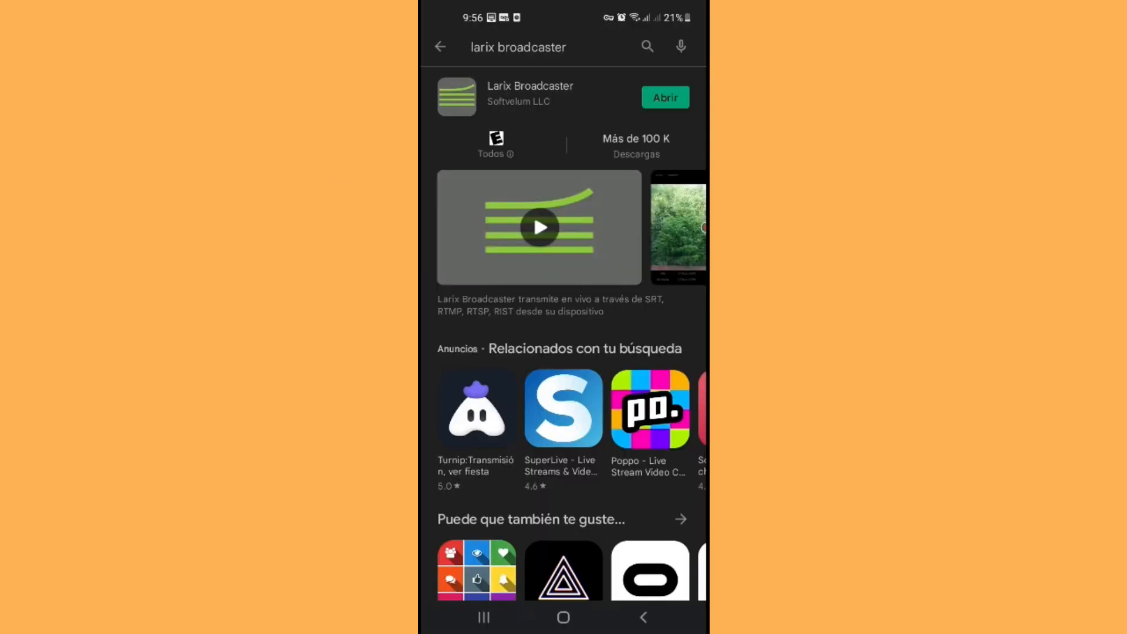
Step: Launch Larix Broadcaster from the Play Store and go to its Settings list
click(665, 98)
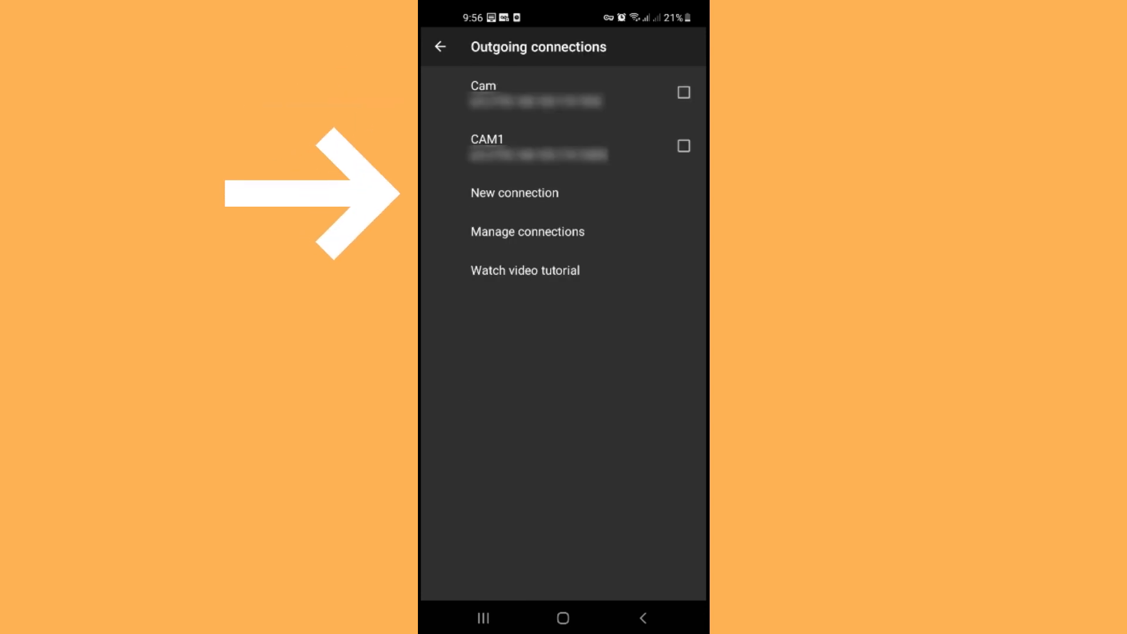
Step: Add a new outgoing connection under Connections named 'Teléfono remoto'
click(515, 193)
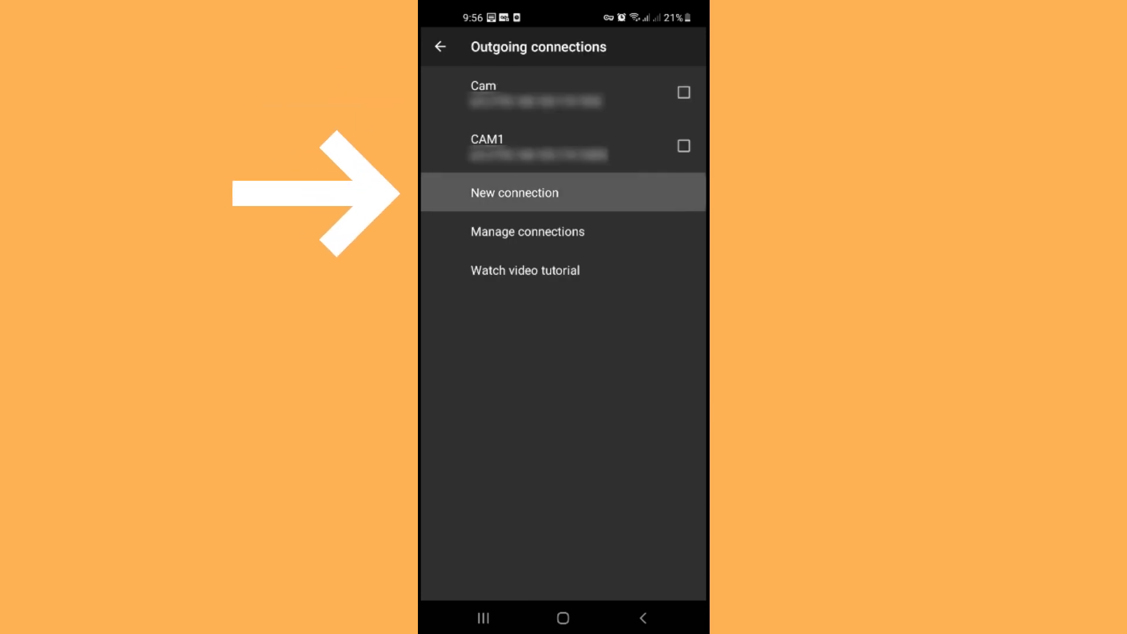
click(562, 136)
text(Teléfono remoto)
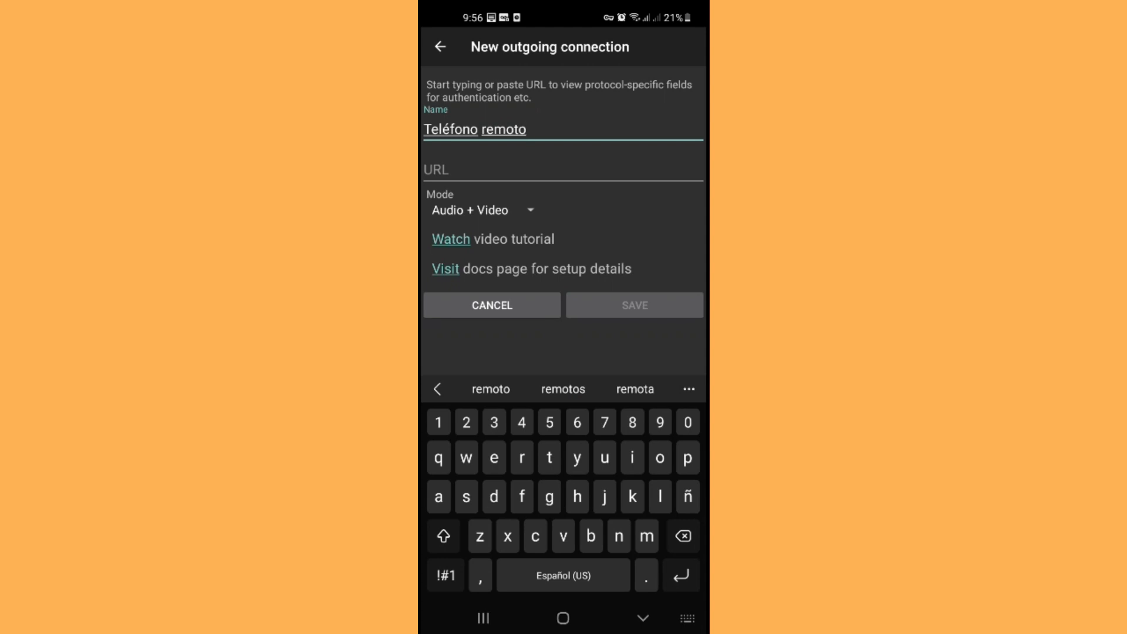
click(562, 170)
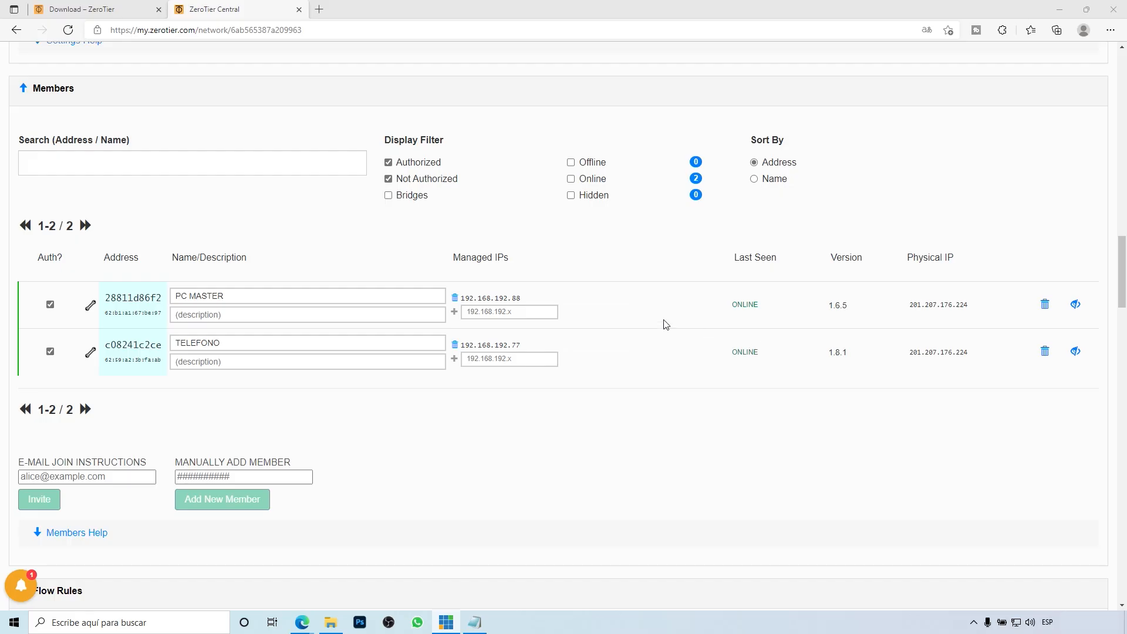
Step: Check PC MASTER's managed IP 192.168.192.88 and the DEMO REMOTO network in ZeroTier's Show Networks window
drag(520, 298, 461, 298)
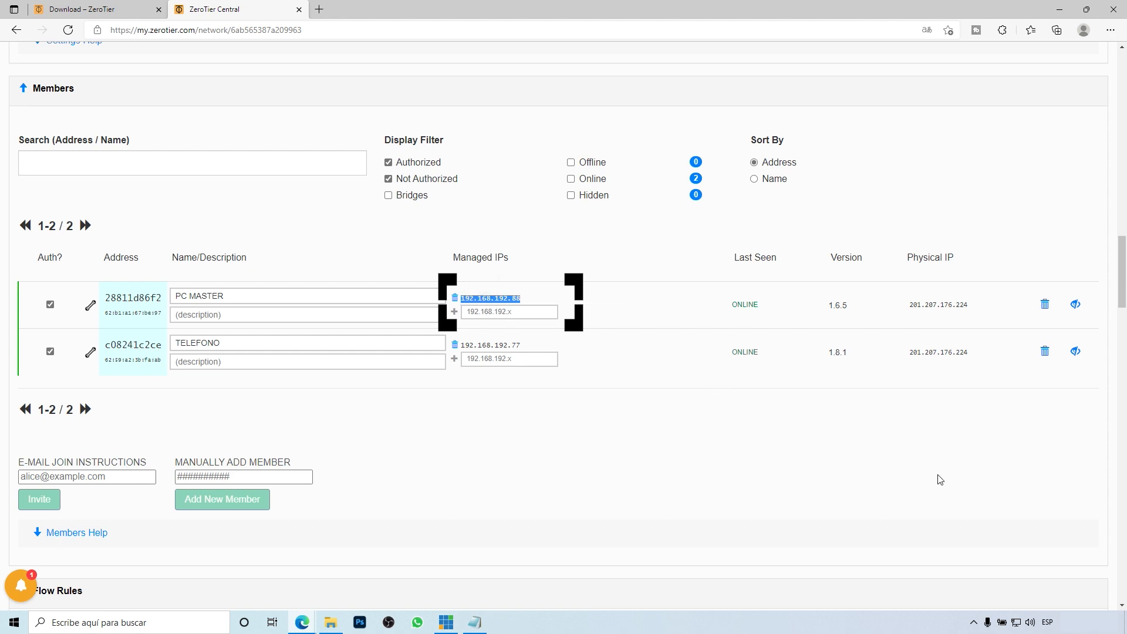
click(967, 520)
click(974, 623)
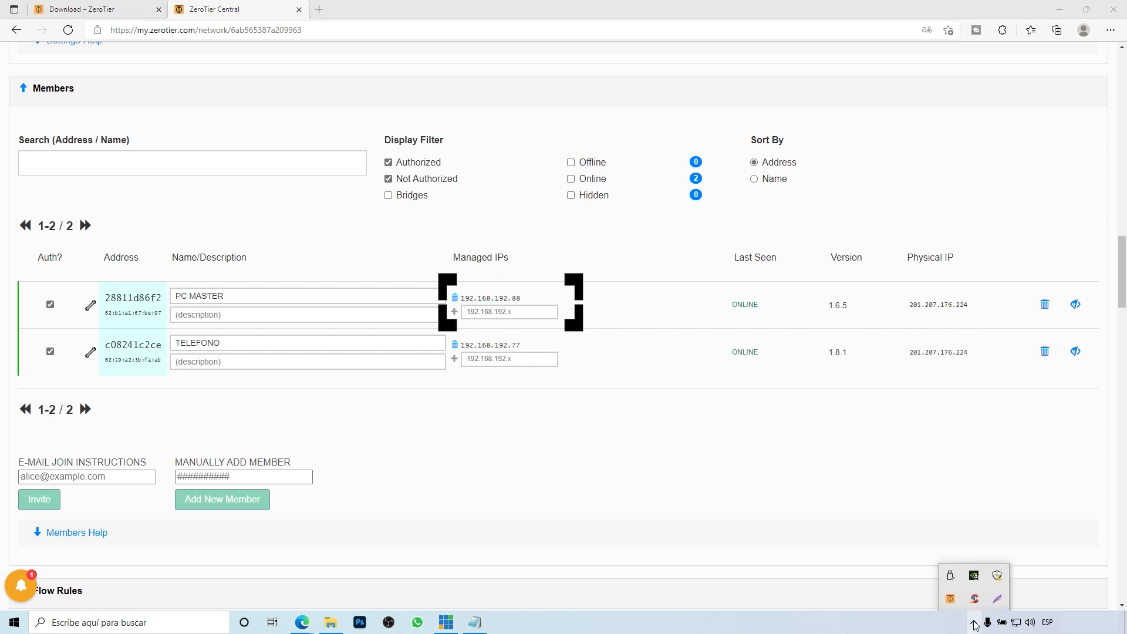
click(950, 599)
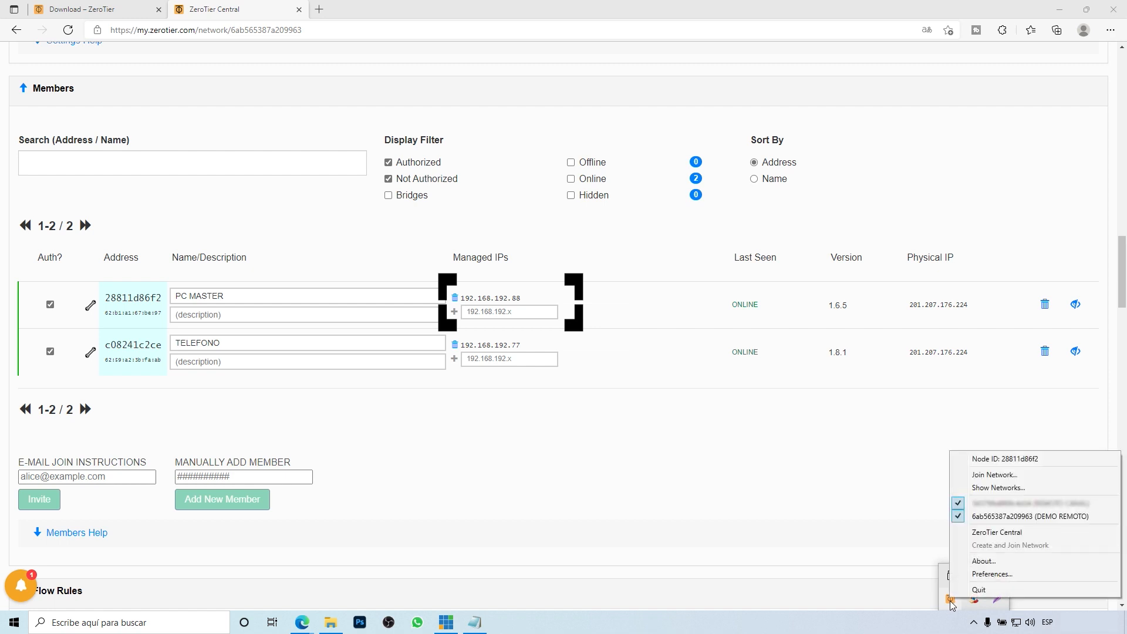
click(986, 489)
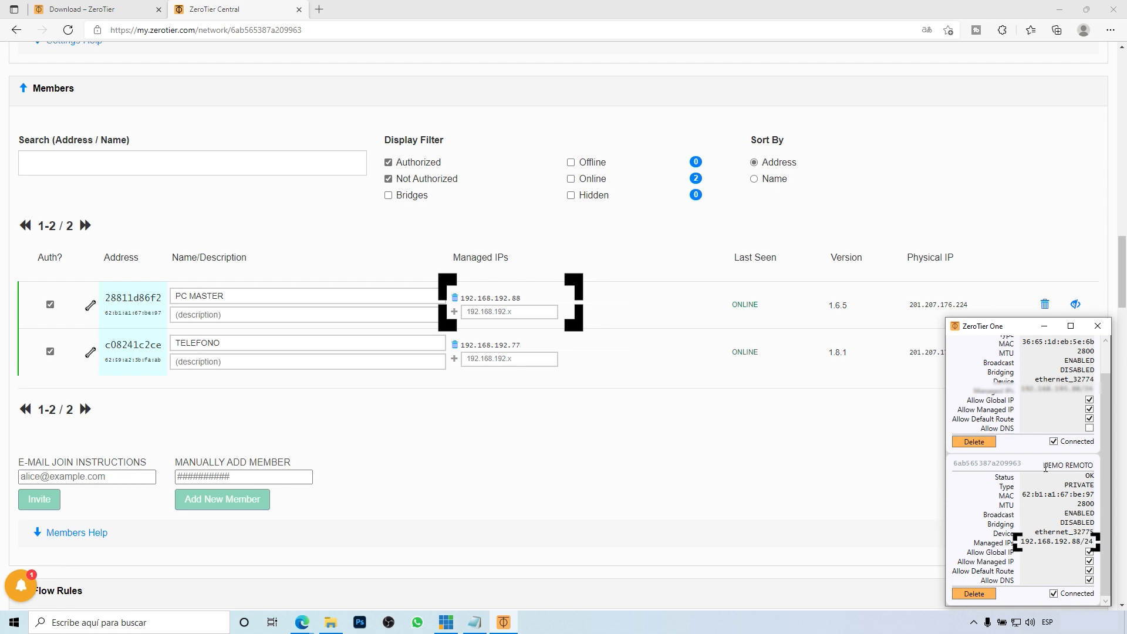
drag(1043, 464, 1092, 466)
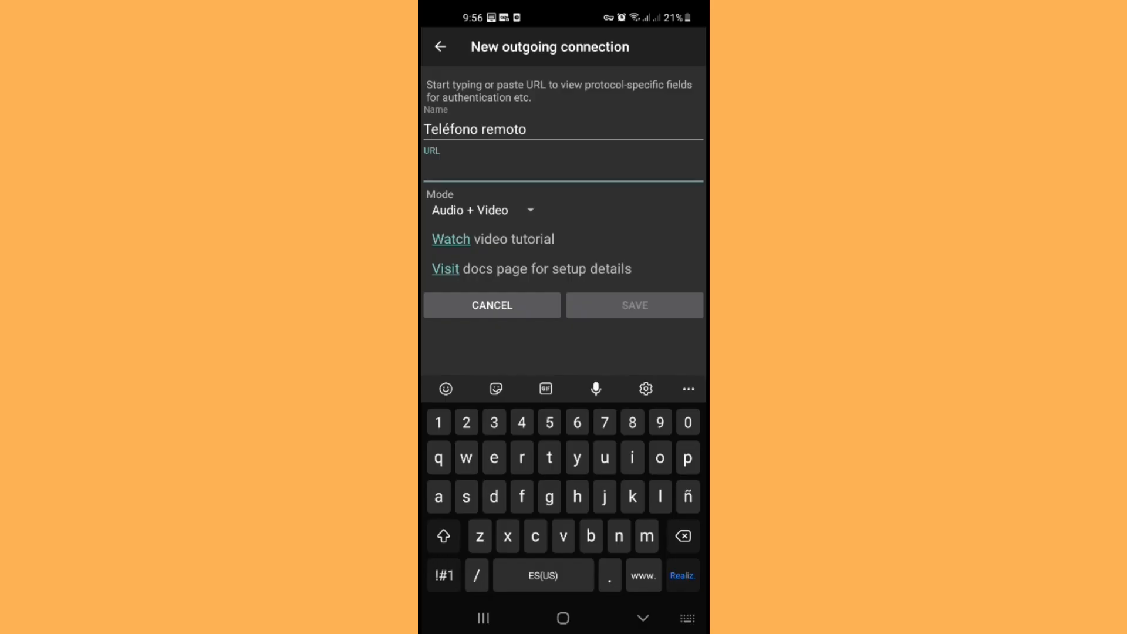
Step: Start the Larix connection URL as srt://192.168.192.88
text(srt)
click(443, 575)
text(://)
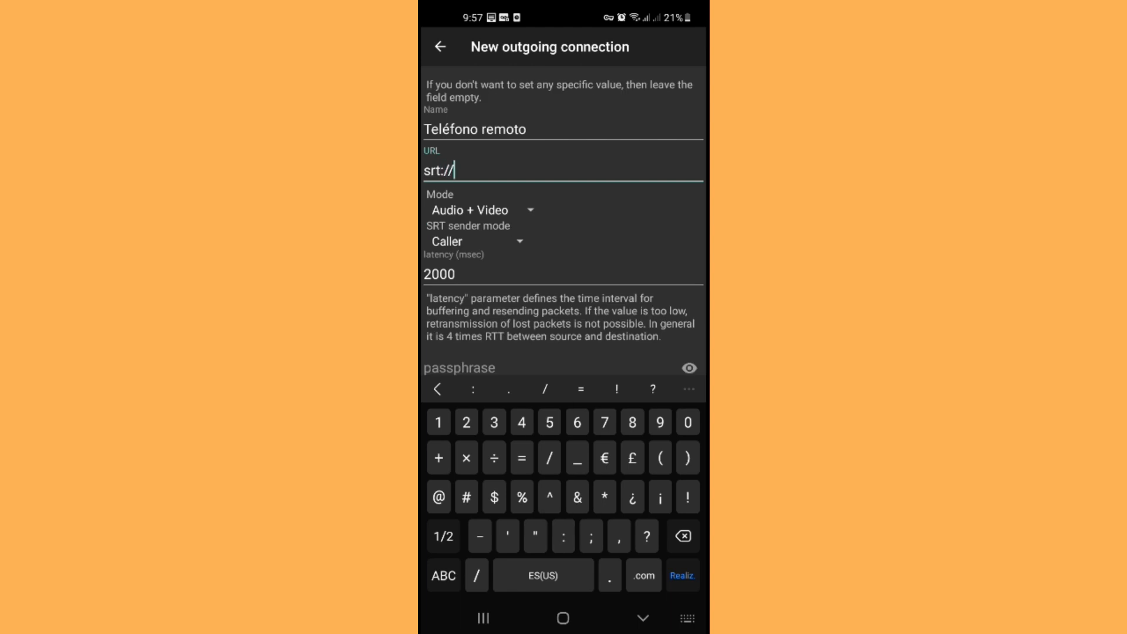
text(192.168.192.88)
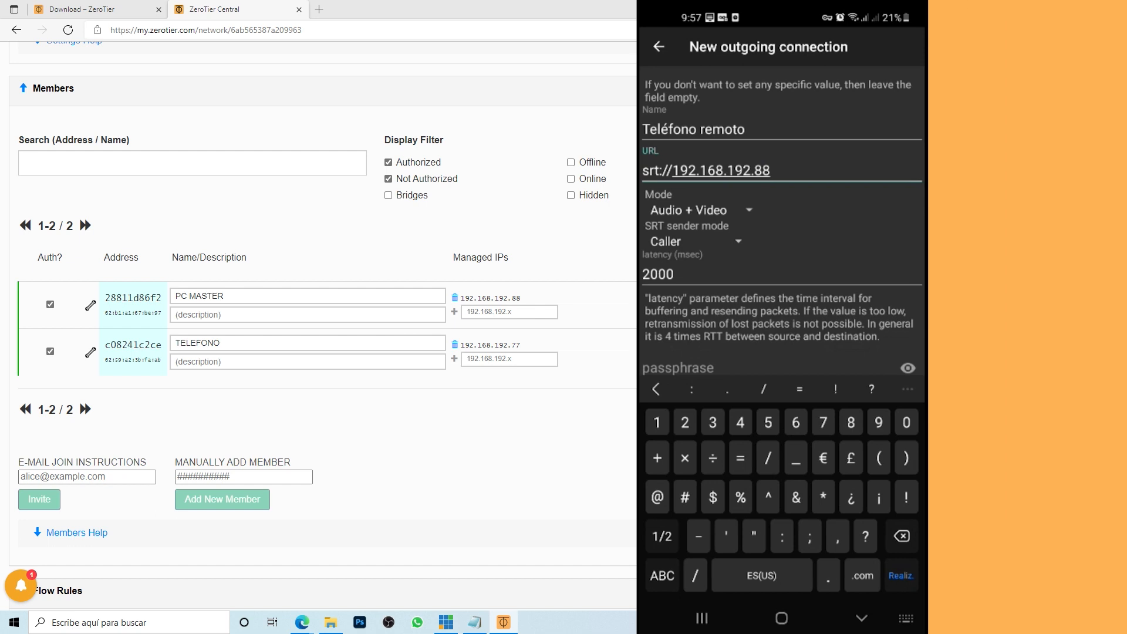
Step: Finish the URL as srt://192.168.192.88:15000, keep Audio + Video mode, and set SRT sender mode to Caller
text(:)
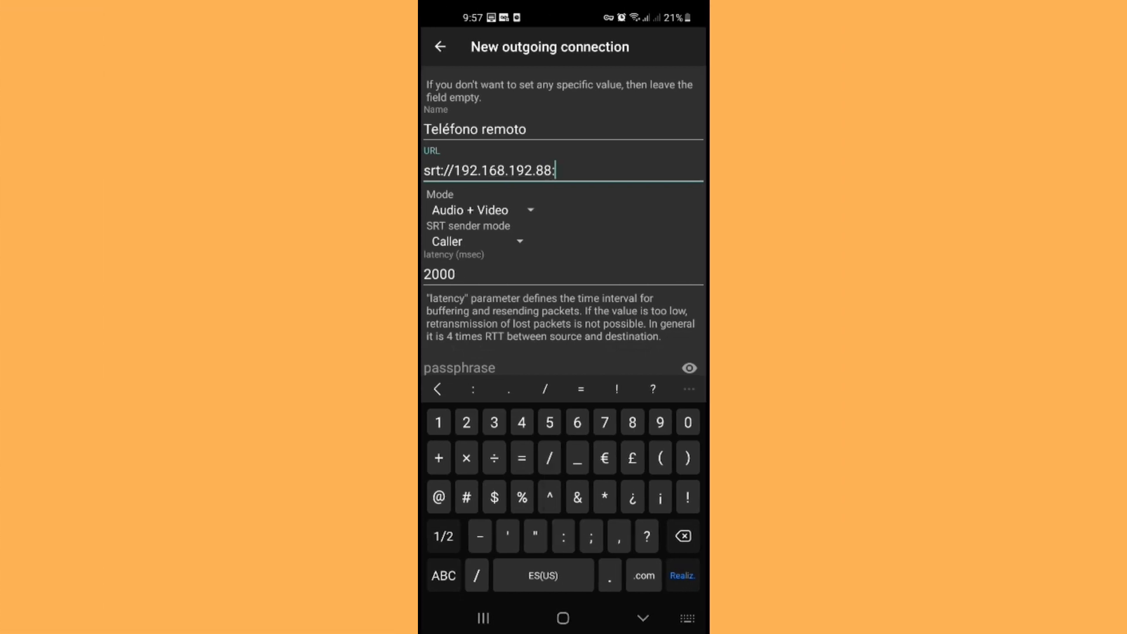
text(15000)
click(530, 209)
click(470, 217)
click(519, 241)
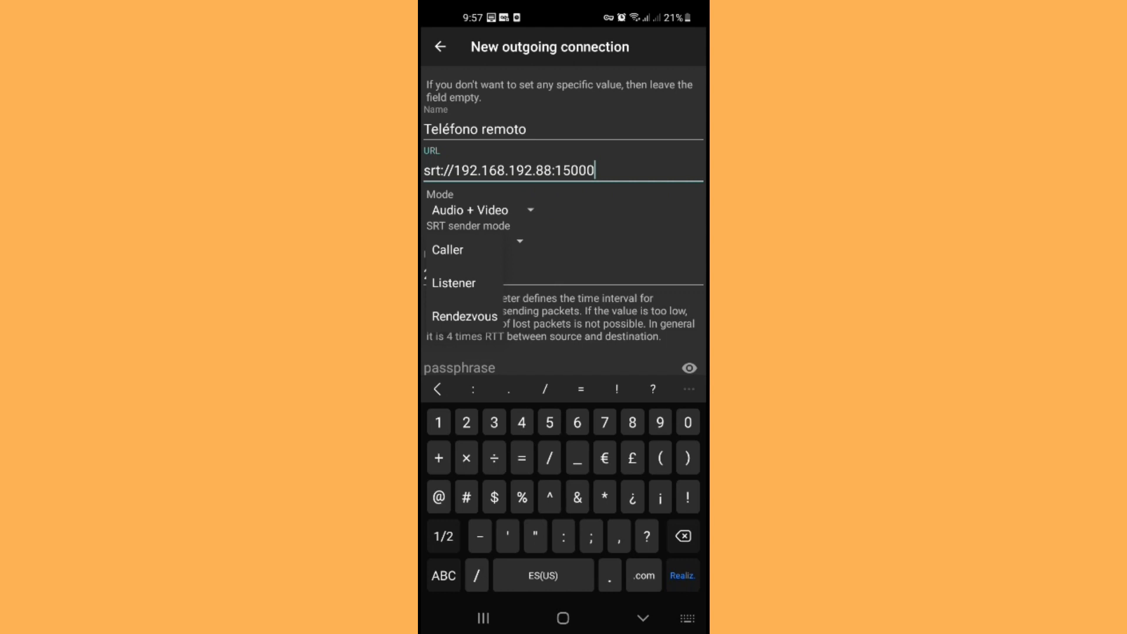
click(455, 249)
click(456, 289)
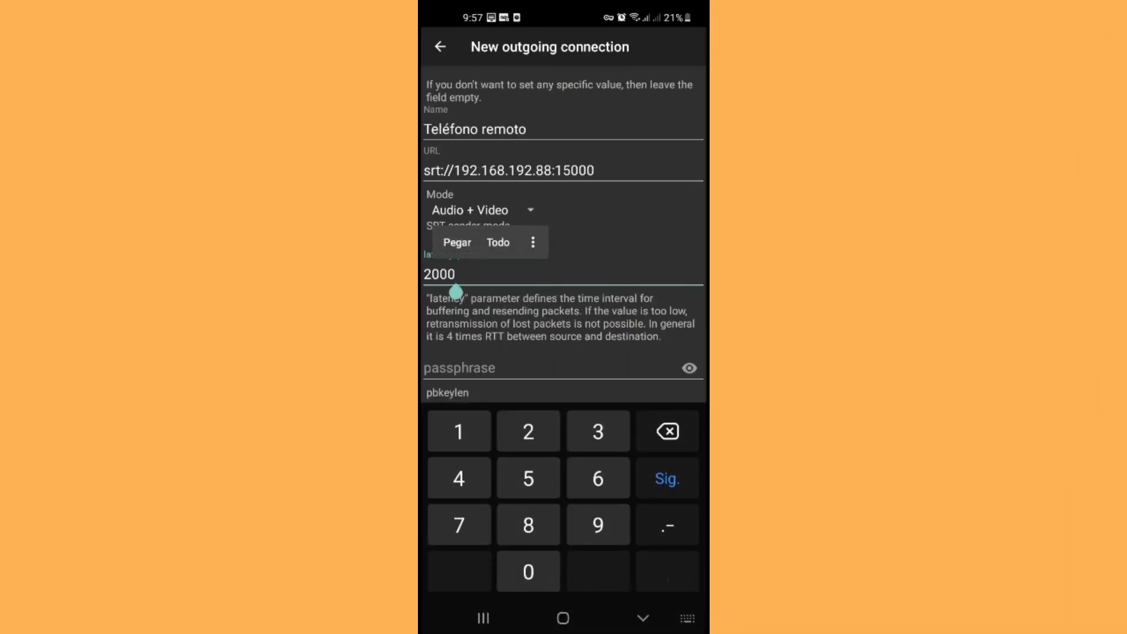
Step: Replace the connection's latency with 400 ms
key(BackSpace)
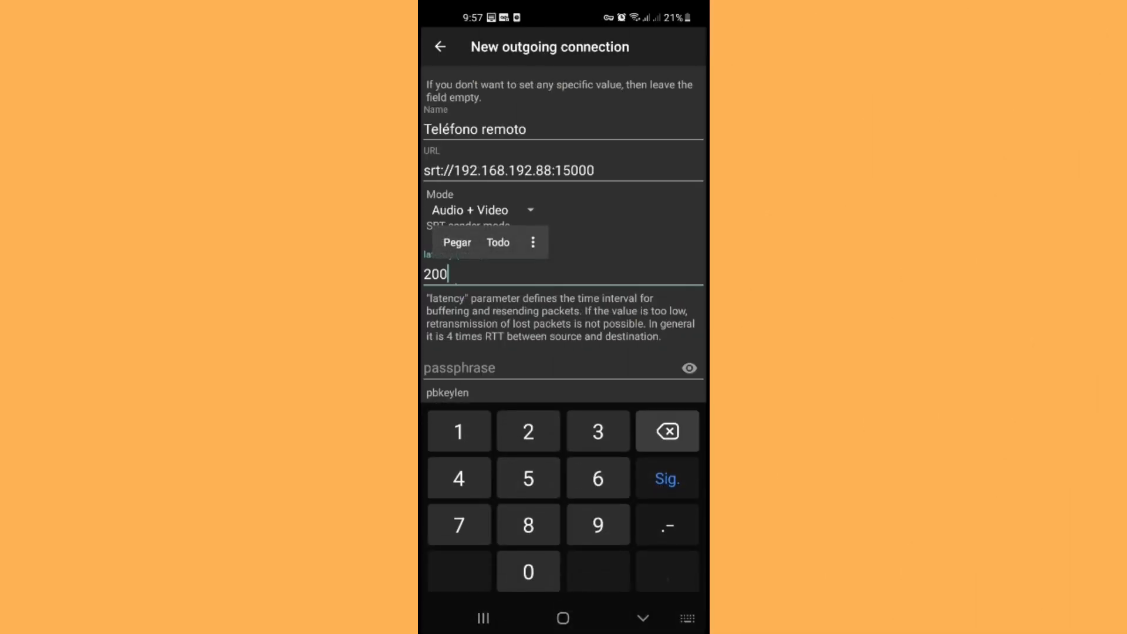
key(BackSpace)
key(BackSpace)
key(BackSpace)
text(400)
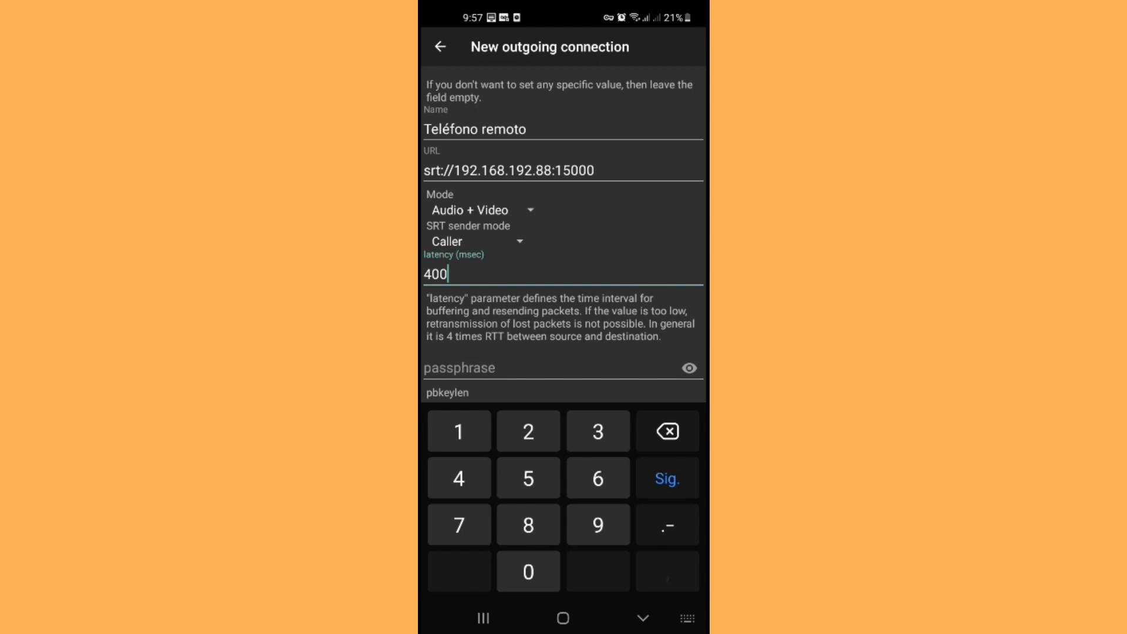
click(643, 618)
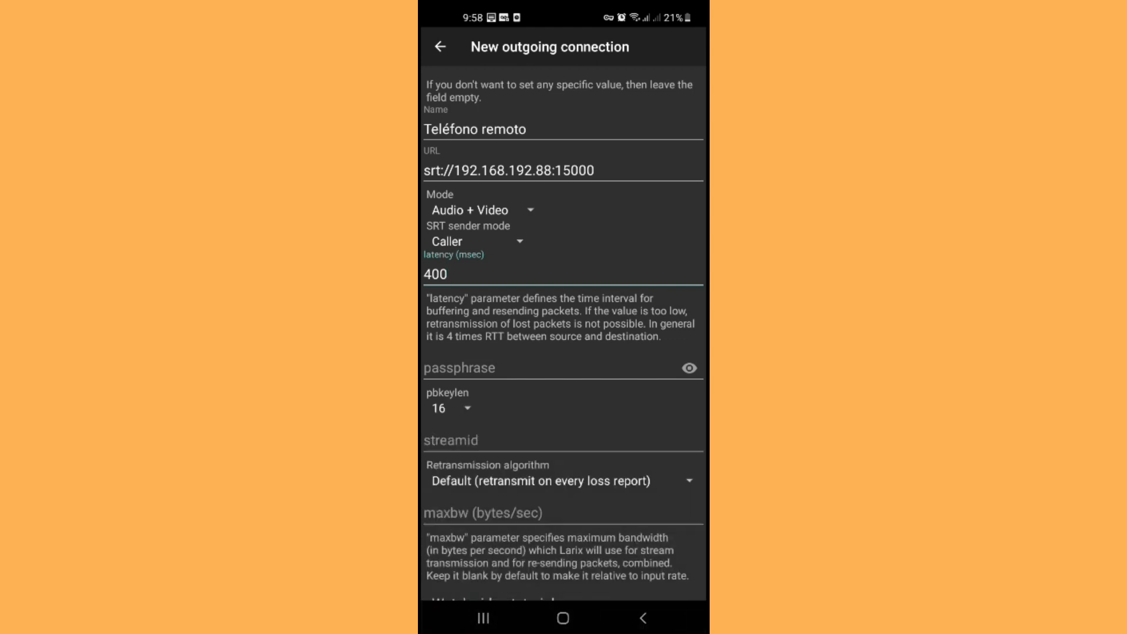
scroll(564, 352, down, 2)
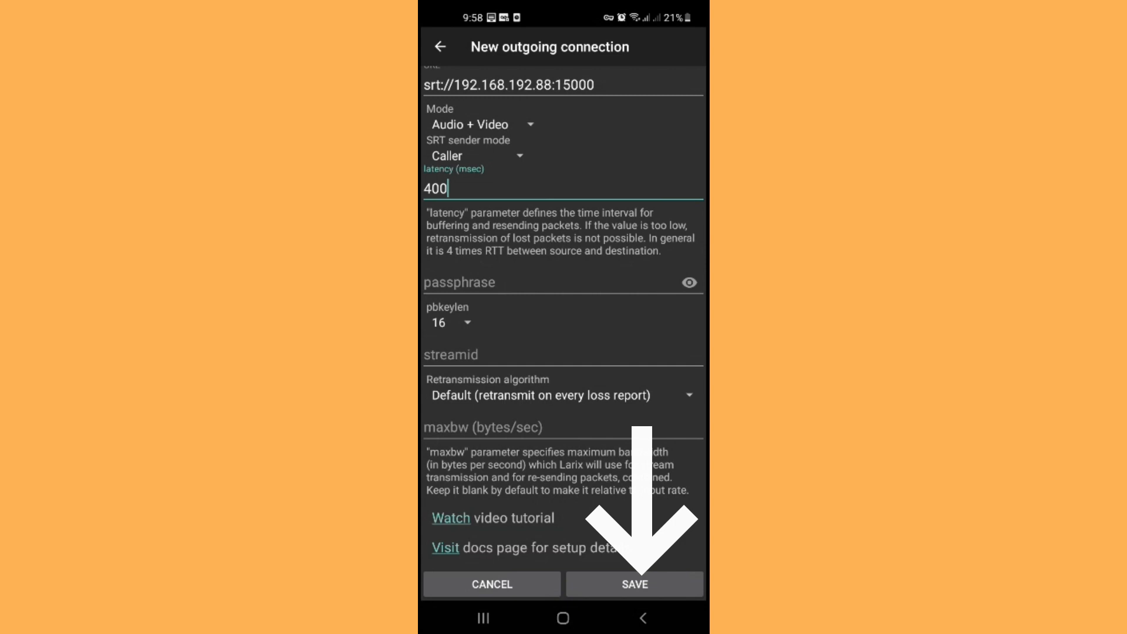
Step: Save Teléfono remoto, enable it as the active connection, and return to the camera preview
click(635, 584)
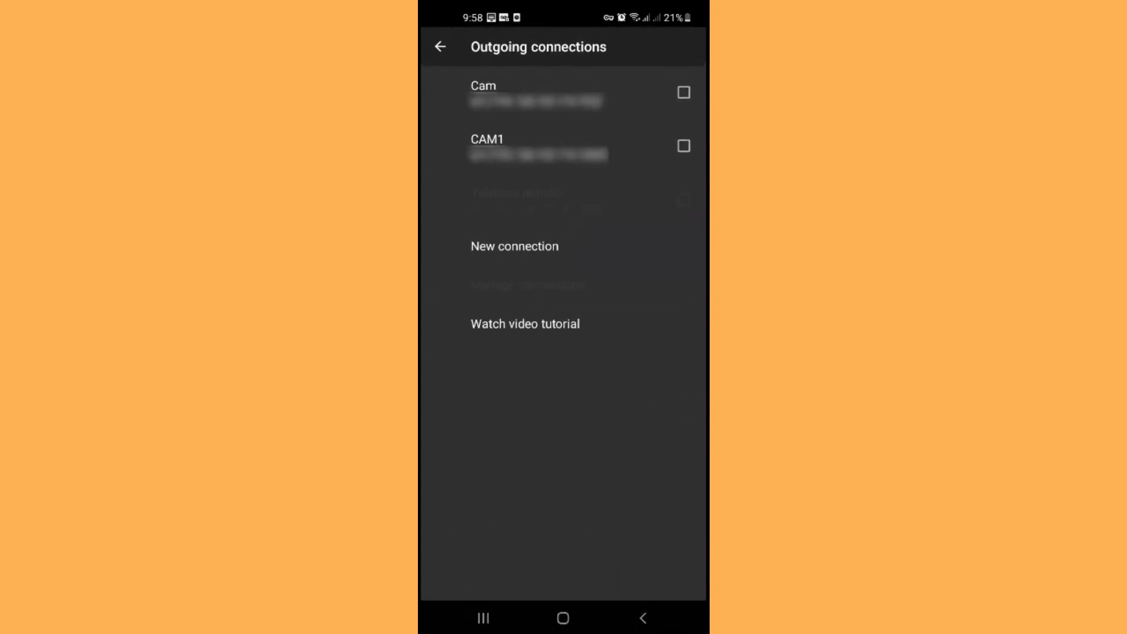
click(684, 199)
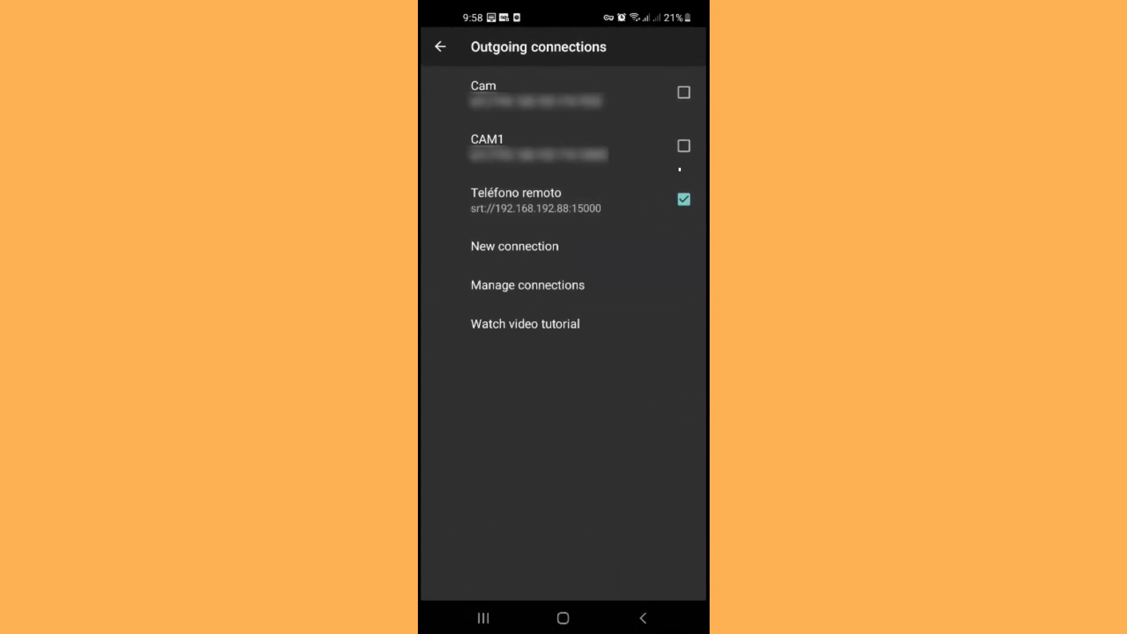
click(643, 618)
click(643, 618)
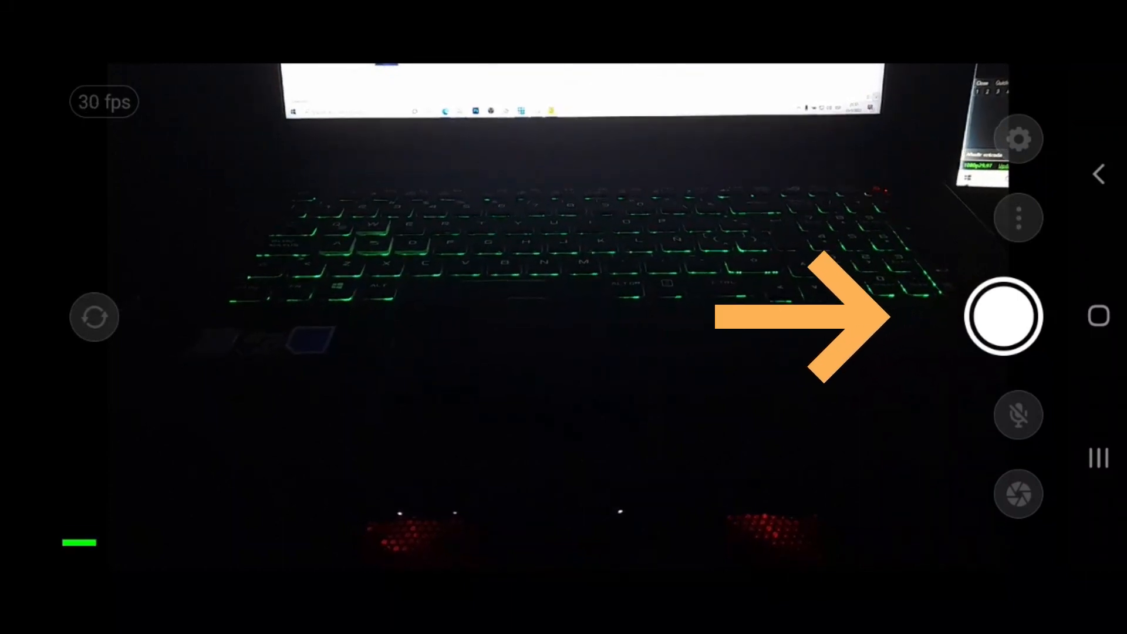
Step: Start streaming the phone camera over the Teléfono remoto SRT connection
click(1004, 317)
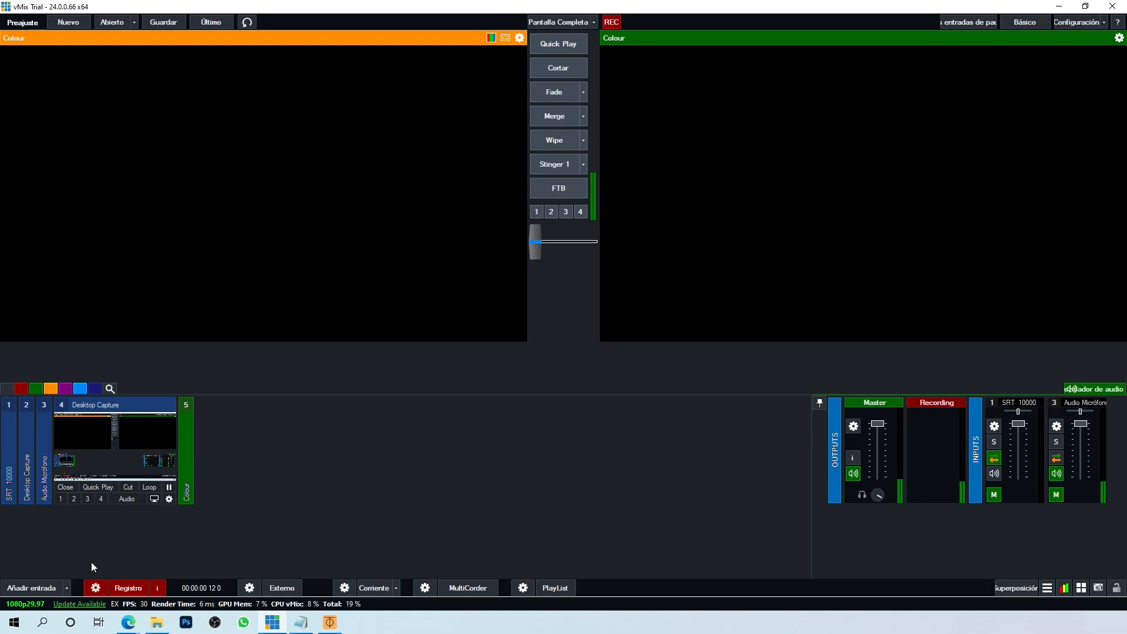
Step: Add a new Stream / SRT input in vMix with type SRT (Listener)
click(37, 587)
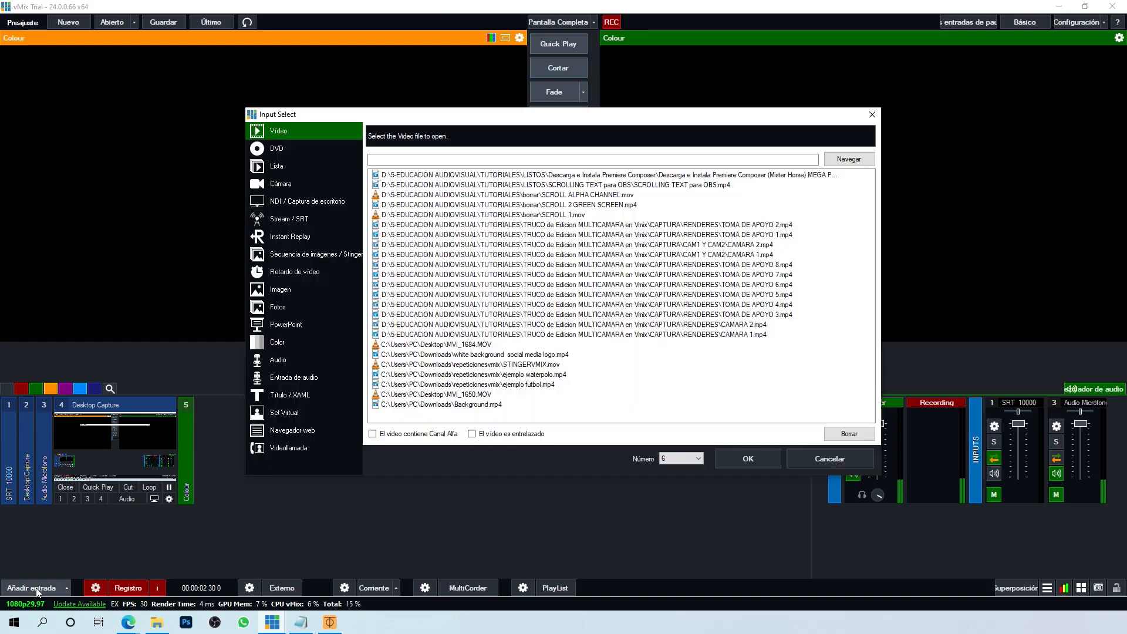
click(299, 218)
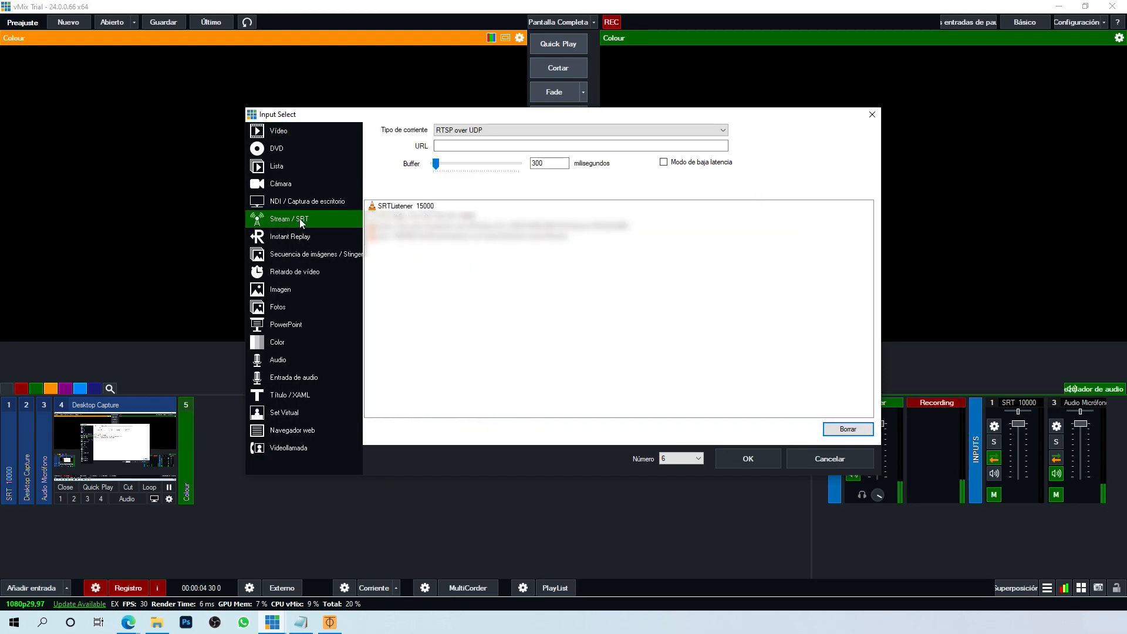
click(485, 130)
click(464, 194)
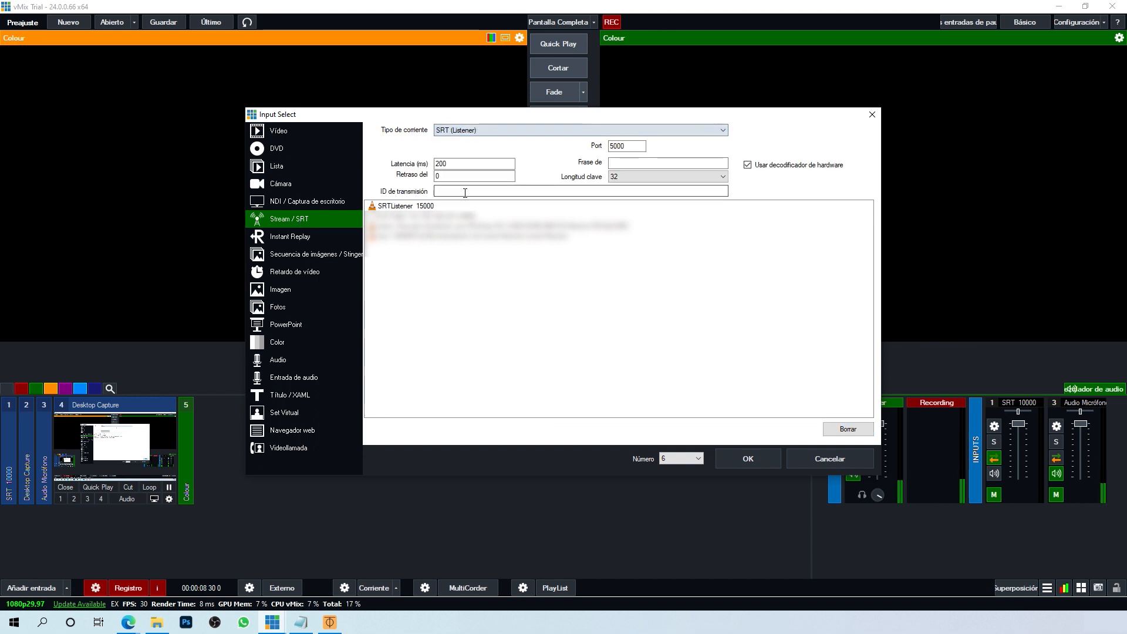
Step: Enter stream ID 192.168.192.88 and port 15000, keep 200 ms latency, and create the input
click(463, 191)
text(192.168.192.88)
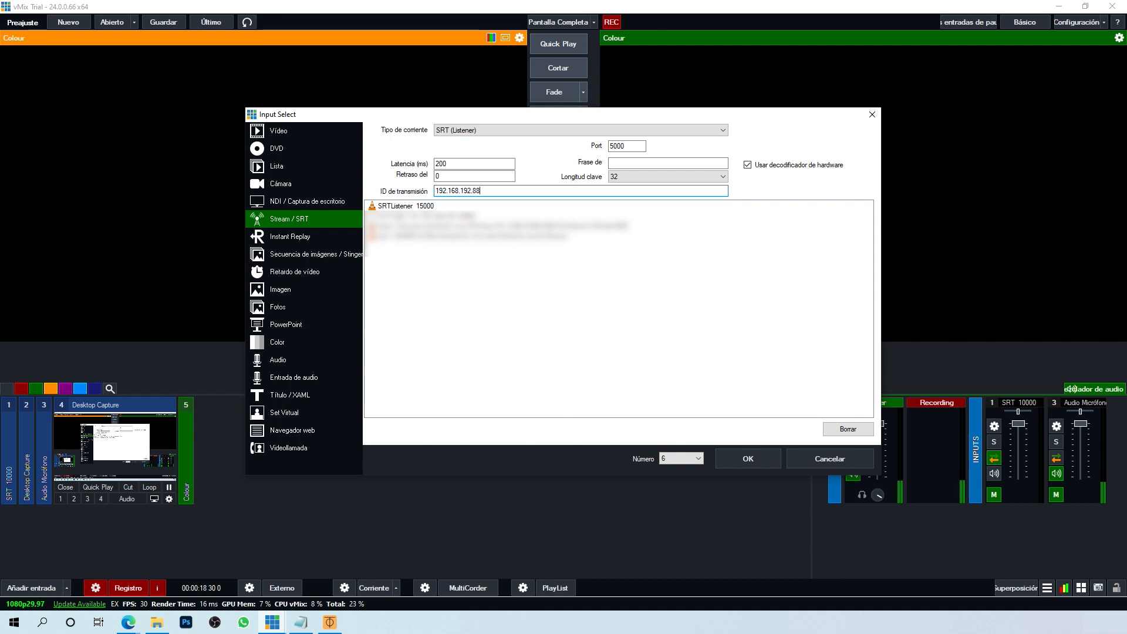
drag(628, 146, 571, 148)
text(1500)
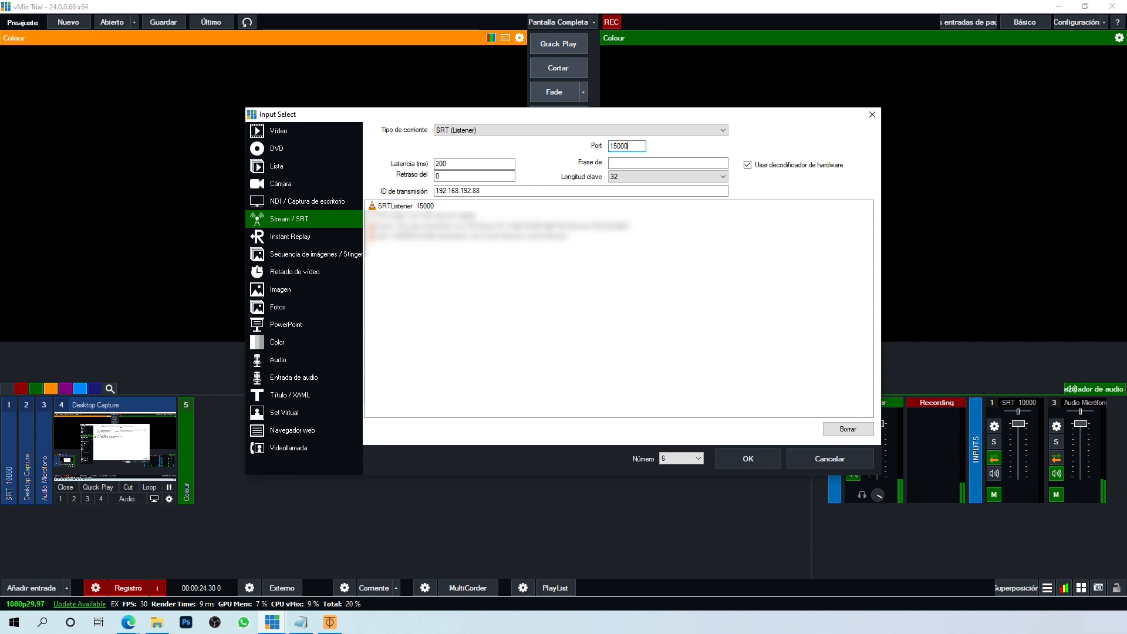
click(456, 162)
drag(457, 163, 433, 165)
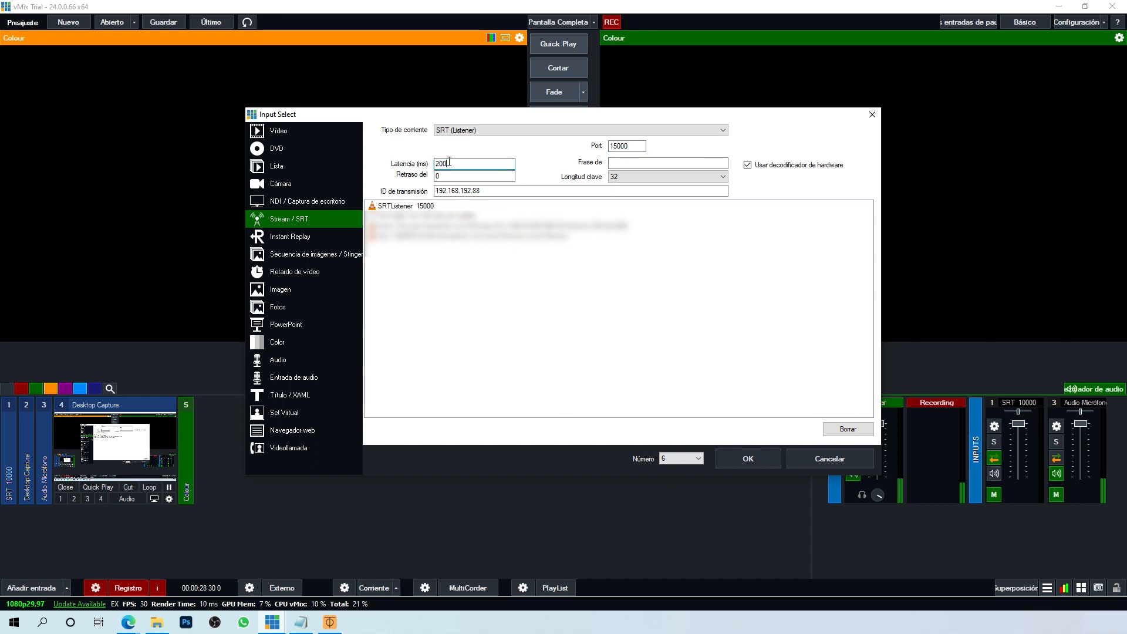
click(452, 163)
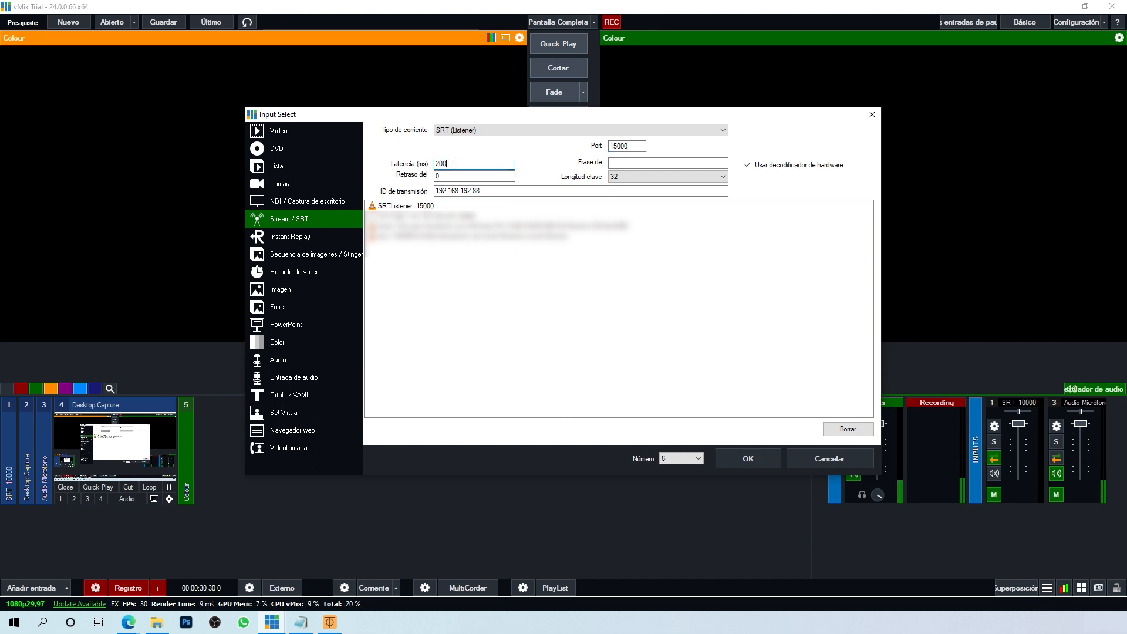
click(755, 457)
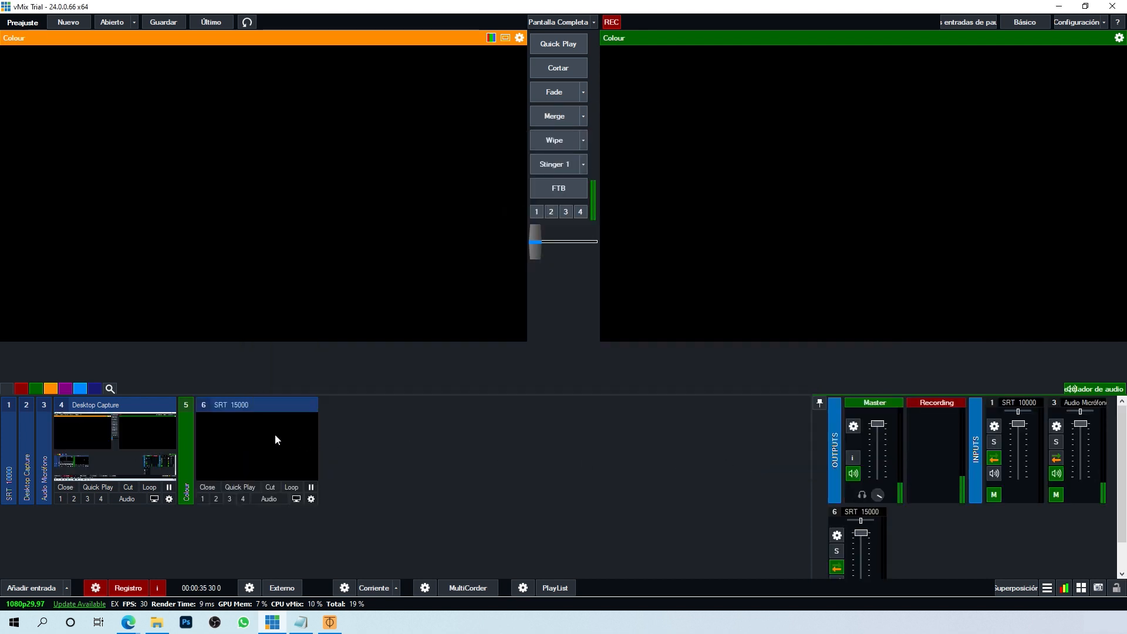
Step: Load the SRT 15000 input into vMix Preview to show the phone's live camera feed
click(274, 435)
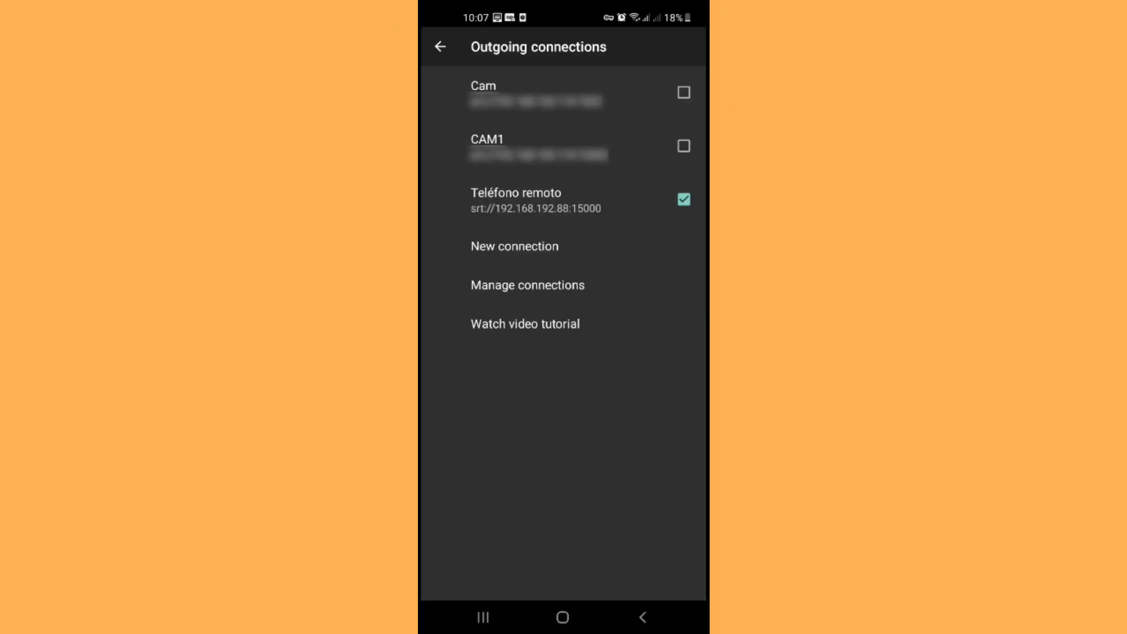
Step: Edit the Teléfono remoto connection and change its latency to 2000 ms
click(563, 199)
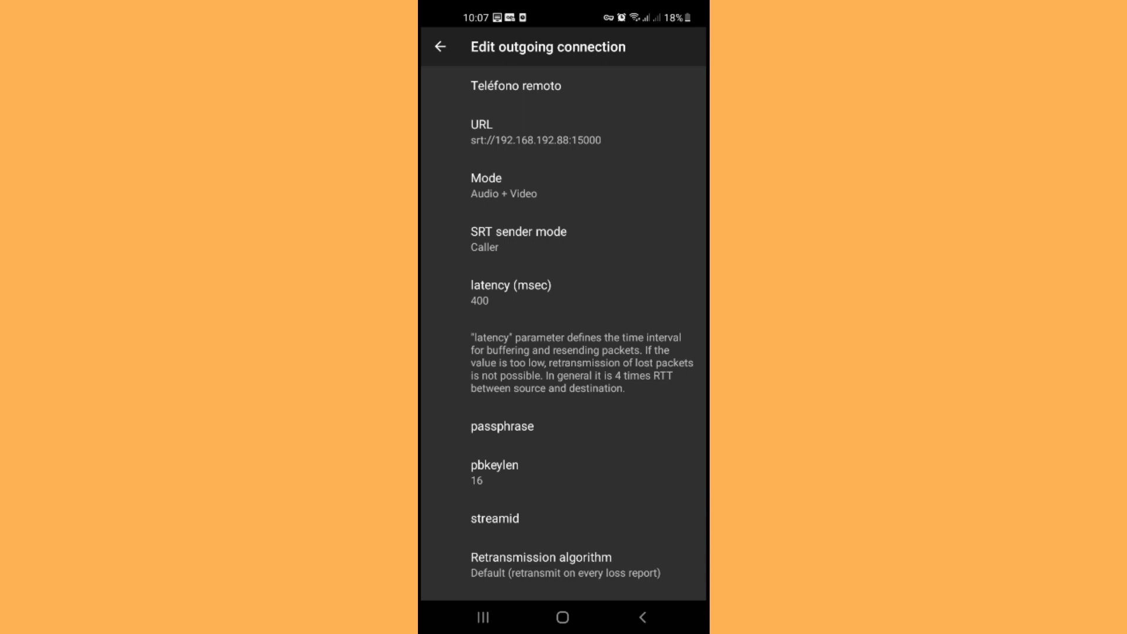
click(511, 292)
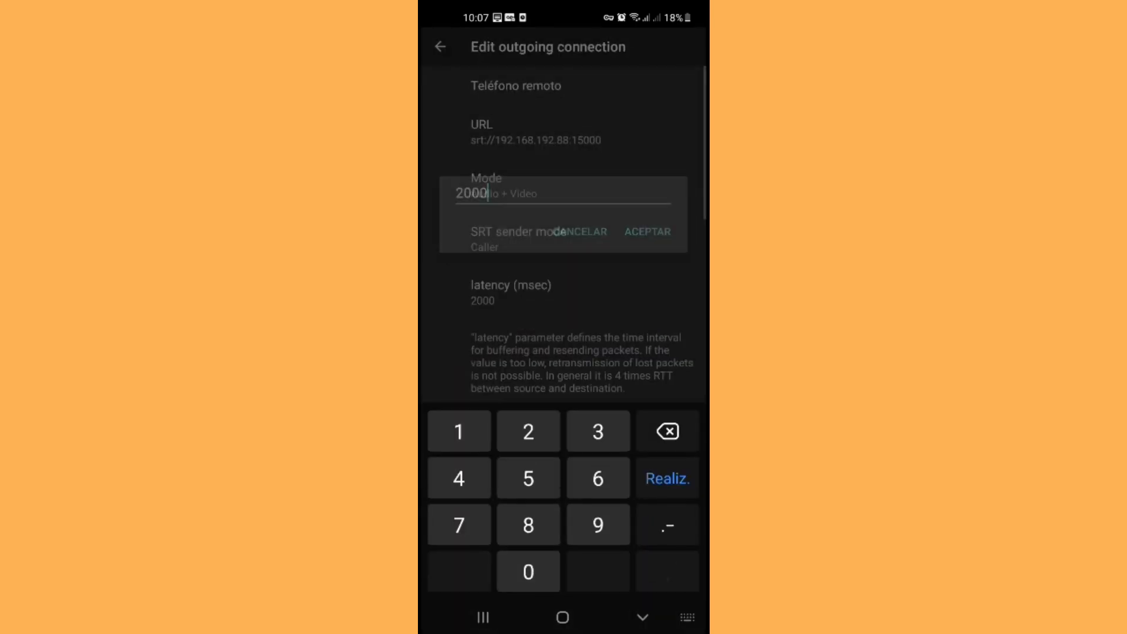
key(Return)
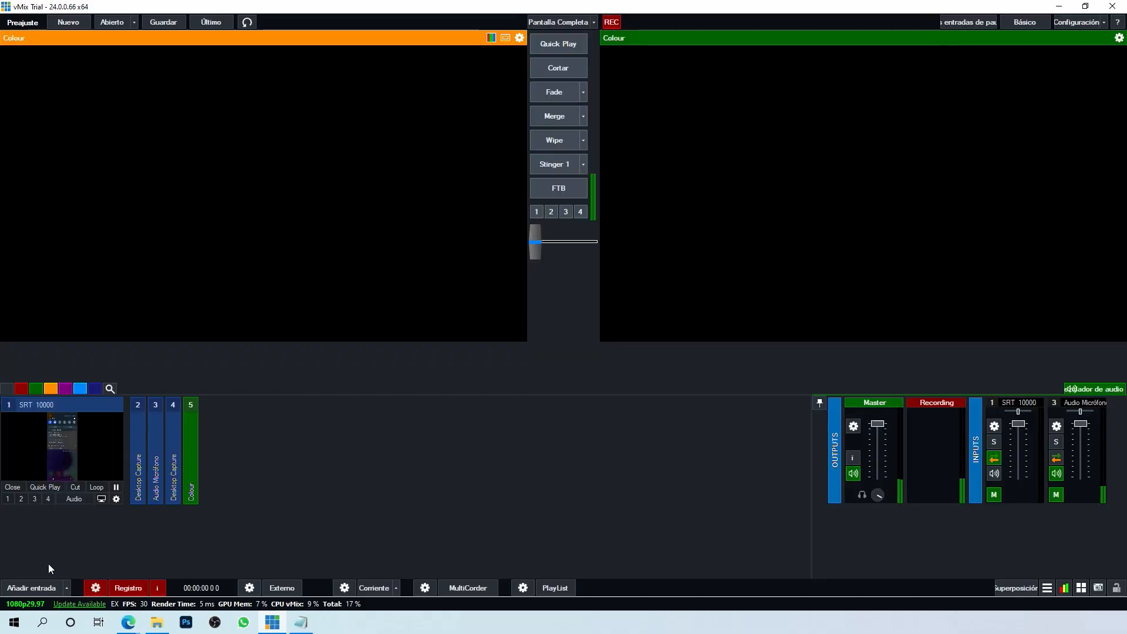
Step: Add a Stream / SRT Listener input in vMix on port 15000 with 400 ms latency
click(53, 587)
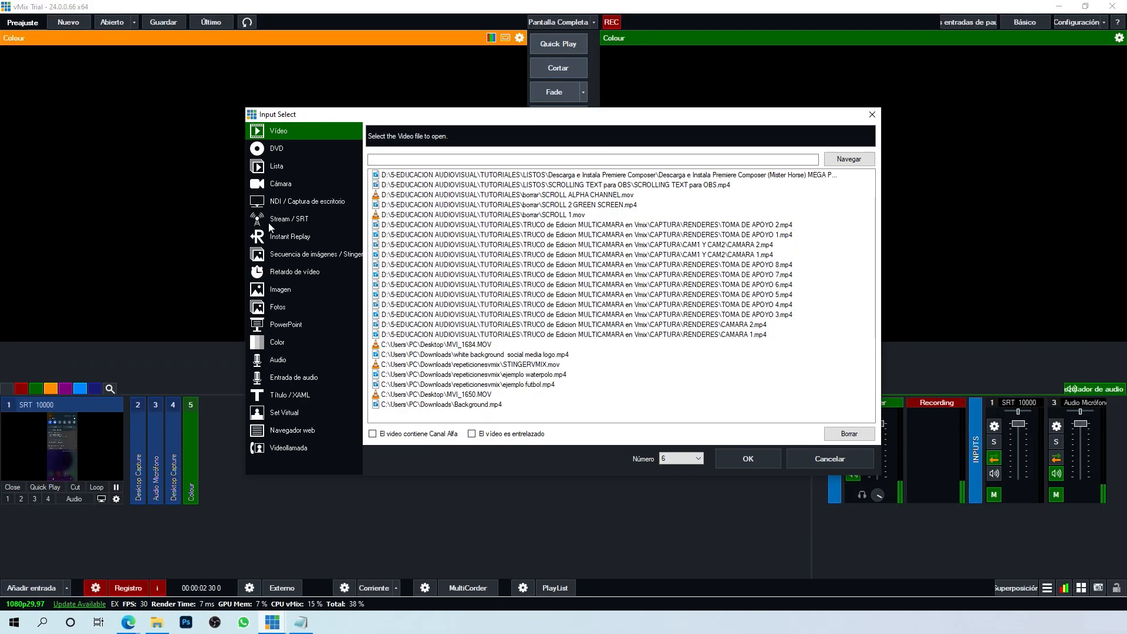
click(281, 219)
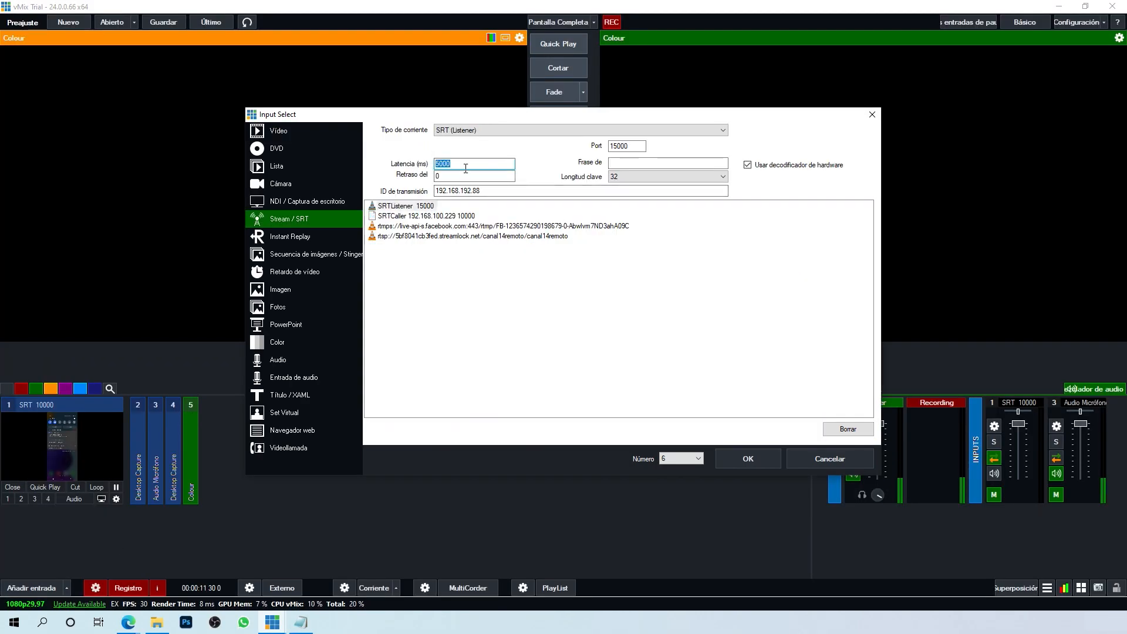
click(748, 458)
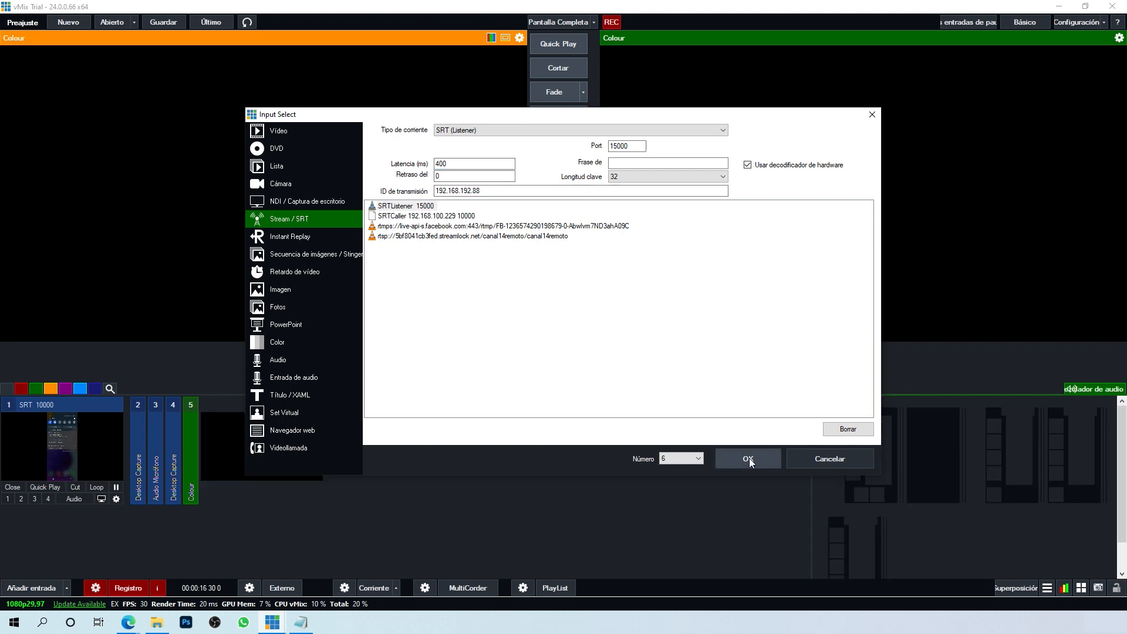